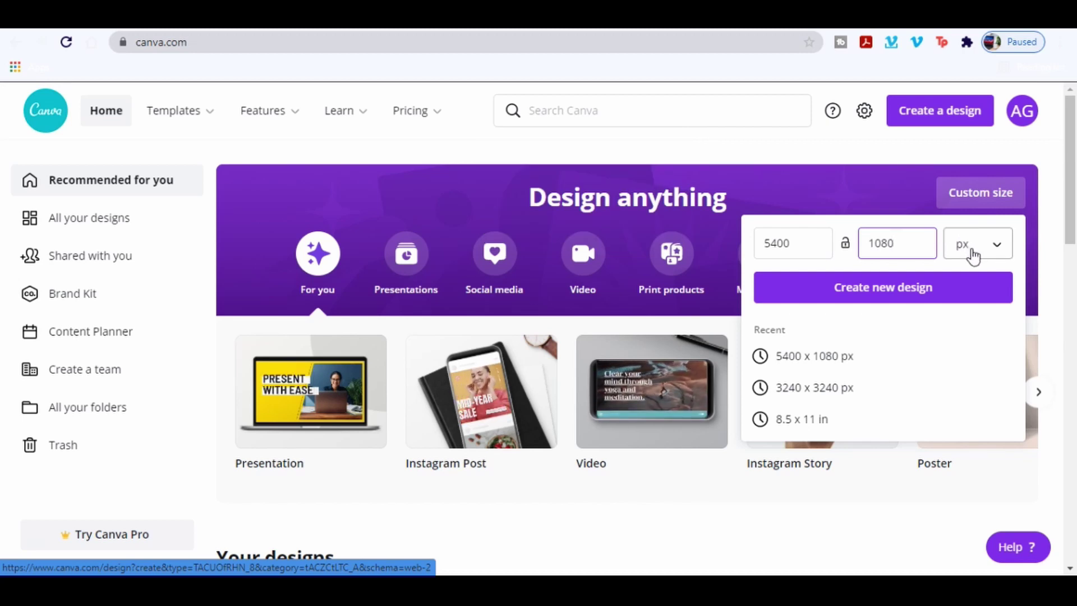
# Create the 5400 × 1080 px design, duplicate it to two pages, and show rulers and margins.
pyautogui.click(889, 293)
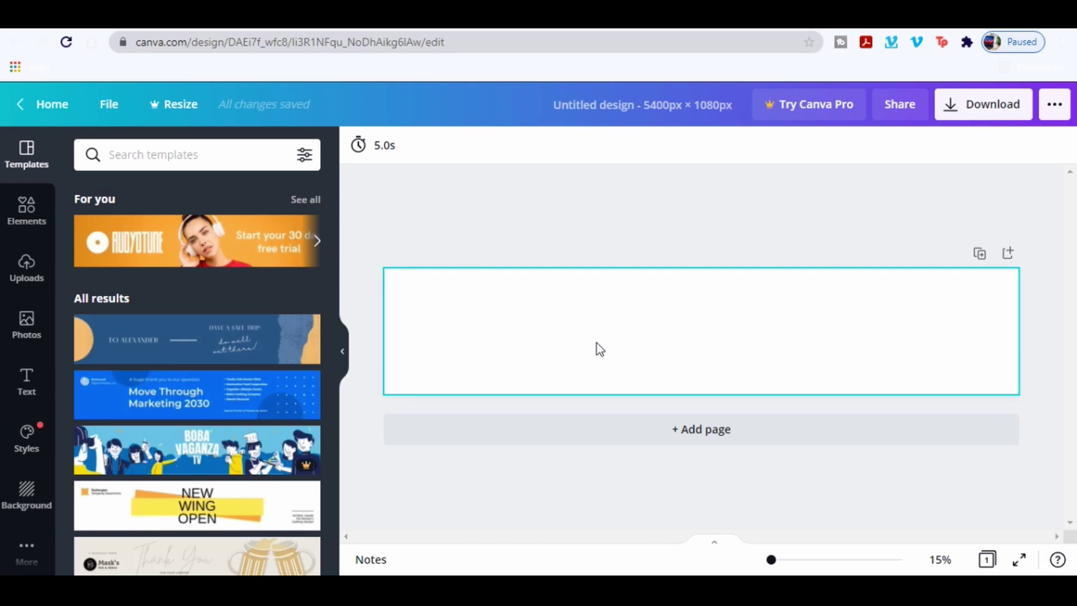
pyautogui.click(980, 255)
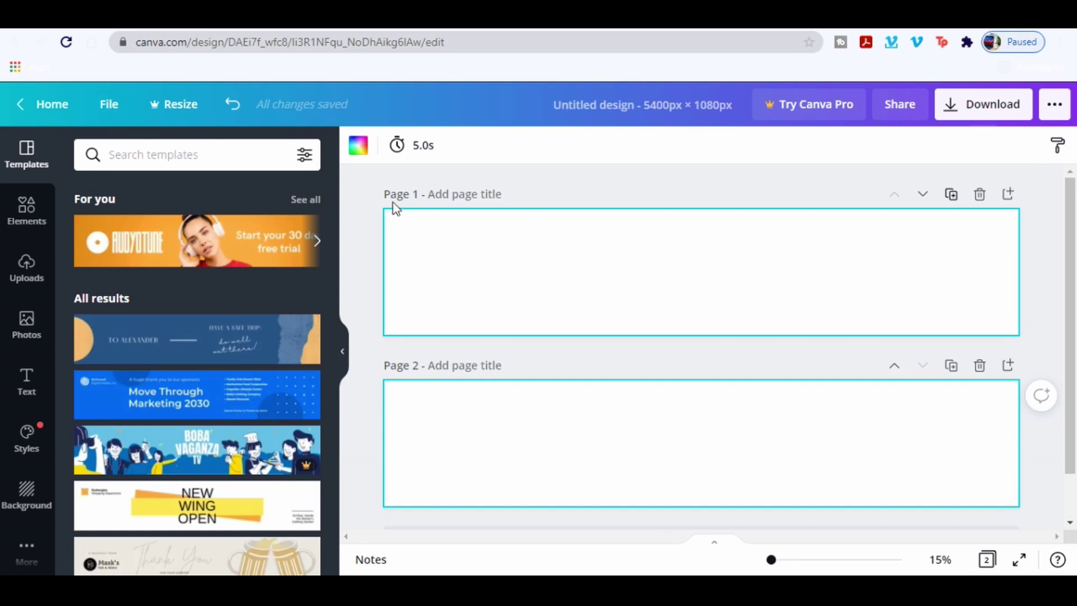
pyautogui.click(103, 107)
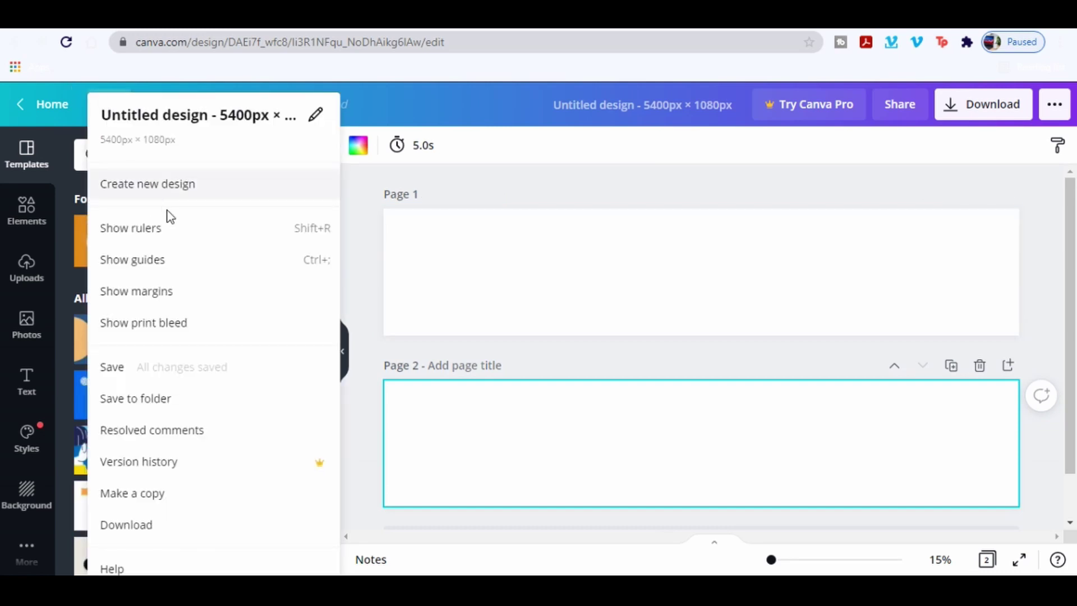
pyautogui.click(182, 232)
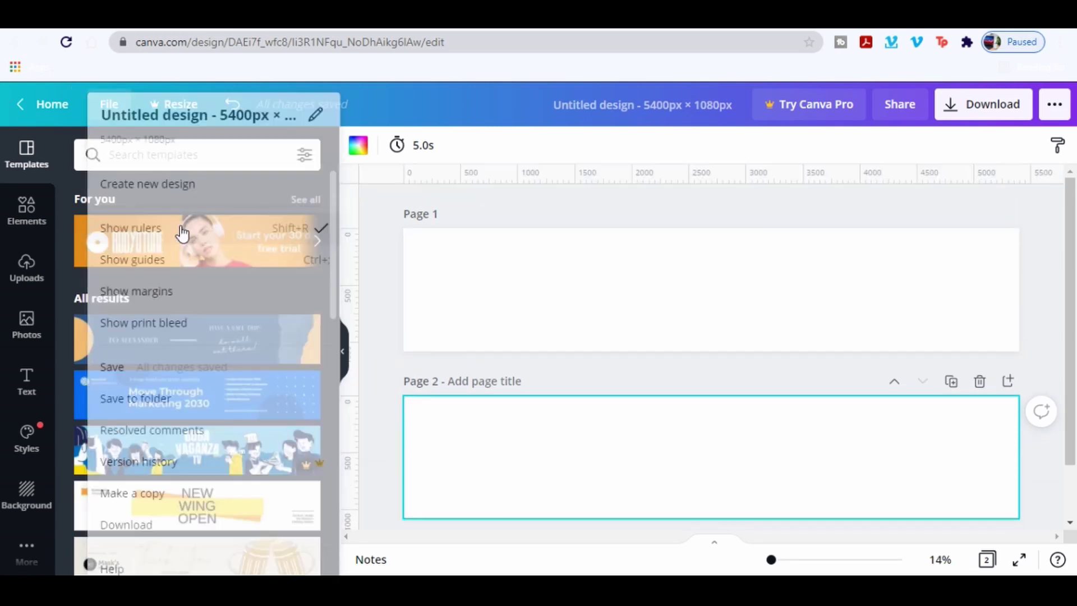
pyautogui.click(113, 105)
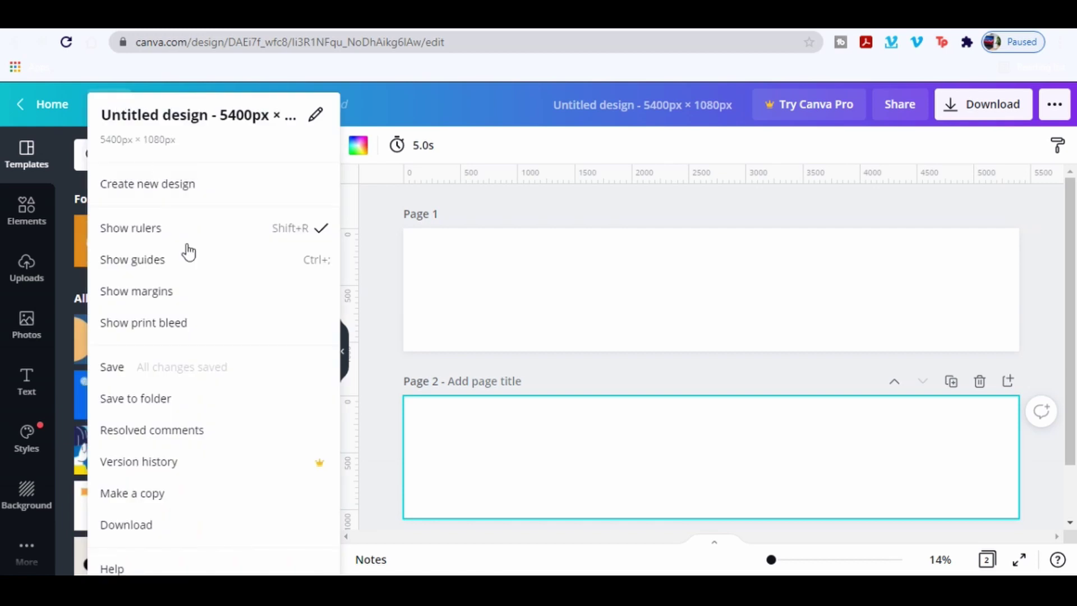
pyautogui.click(212, 291)
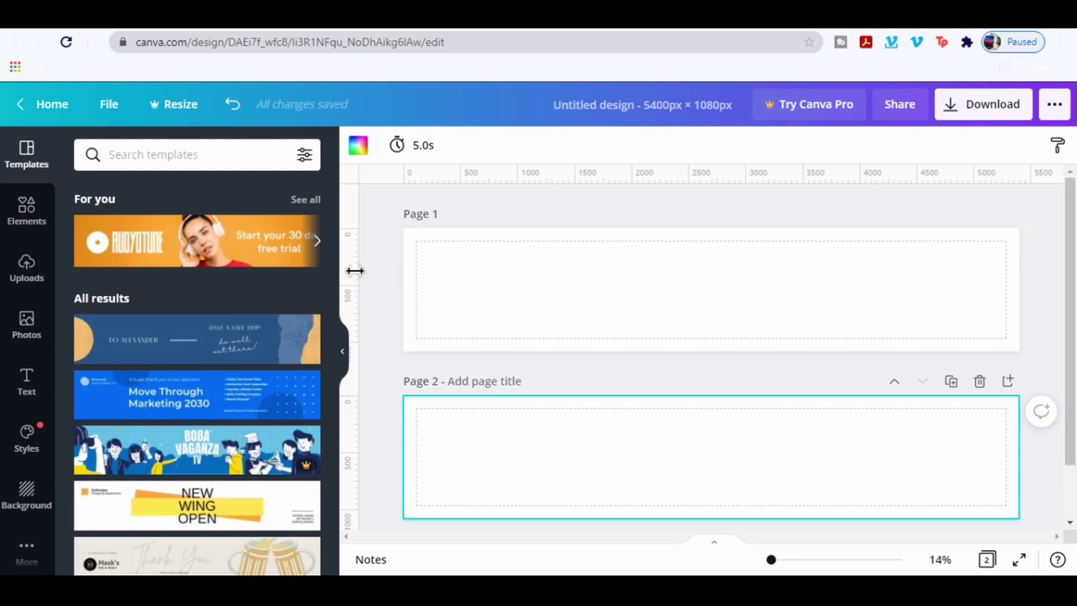
# Place vertical guides at 1080, 2160, 3240 and 4320 px across the pages.
pyautogui.moveTo(356, 269); pyautogui.dragTo(539, 267)
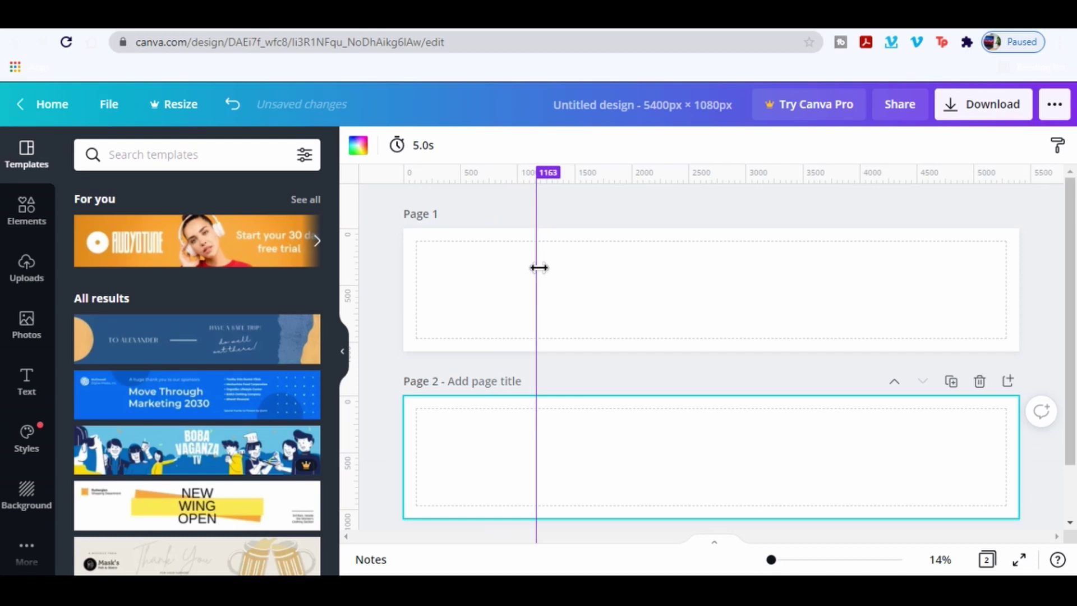
pyautogui.moveTo(539, 268); pyautogui.dragTo(529, 265)
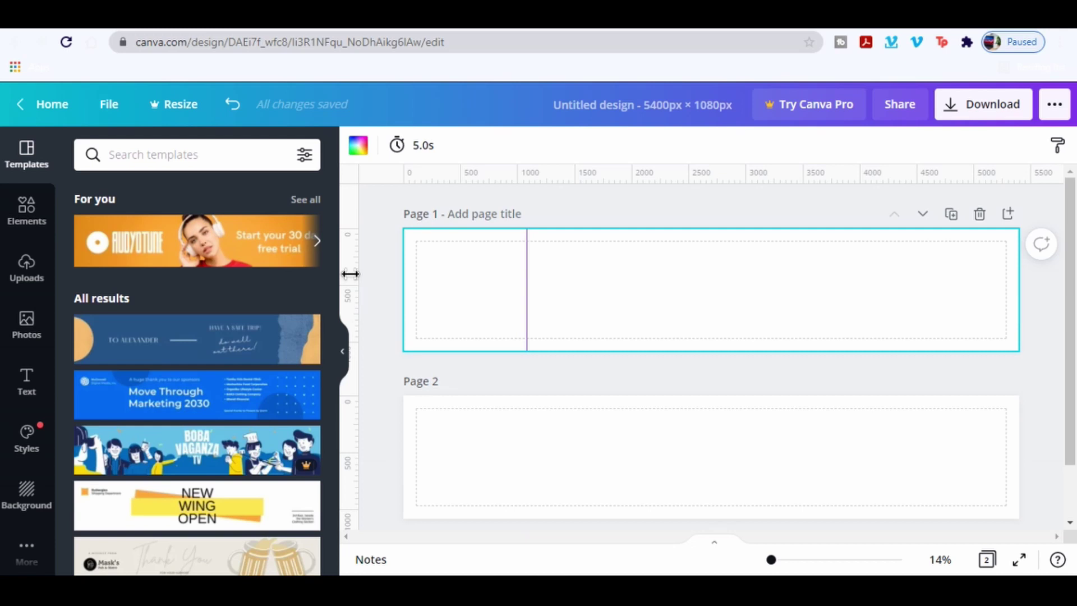
pyautogui.moveTo(352, 273); pyautogui.dragTo(652, 268)
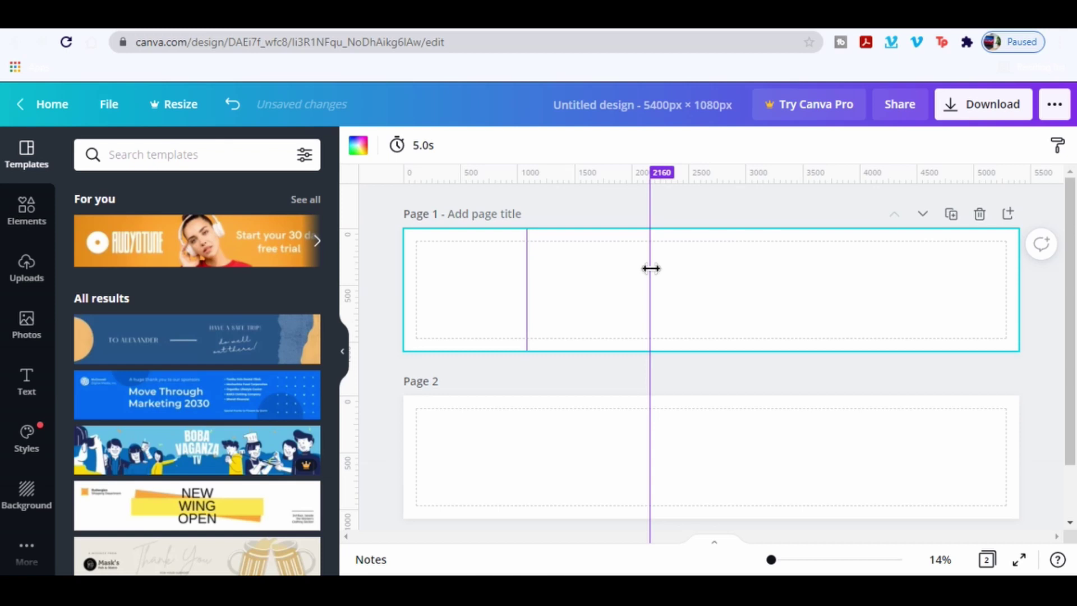
pyautogui.moveTo(651, 268); pyautogui.dragTo(651, 274)
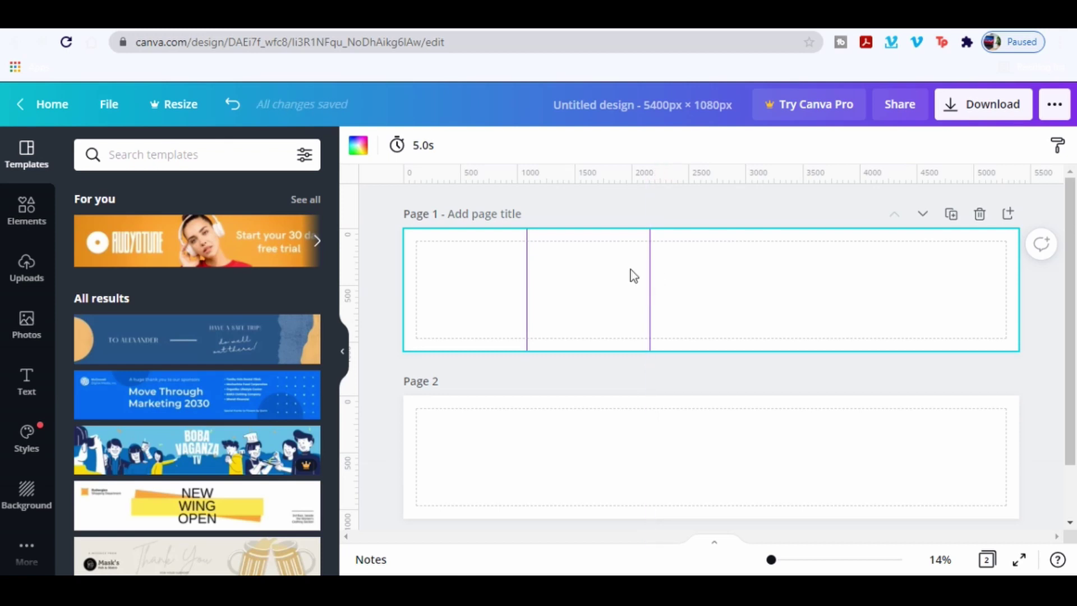
pyautogui.moveTo(356, 269); pyautogui.dragTo(776, 262)
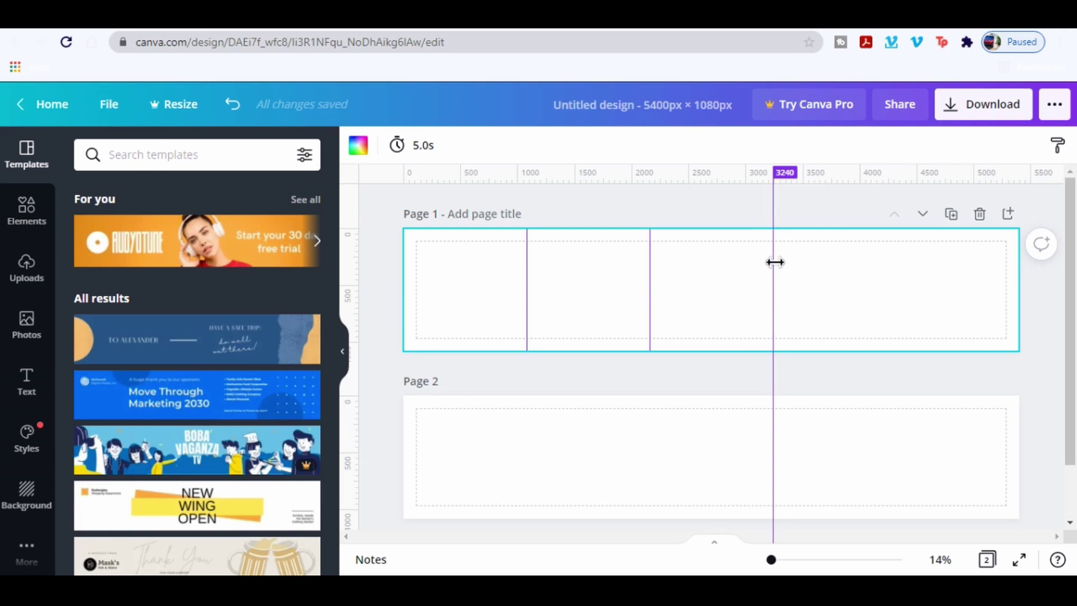
pyautogui.moveTo(775, 262); pyautogui.dragTo(775, 262)
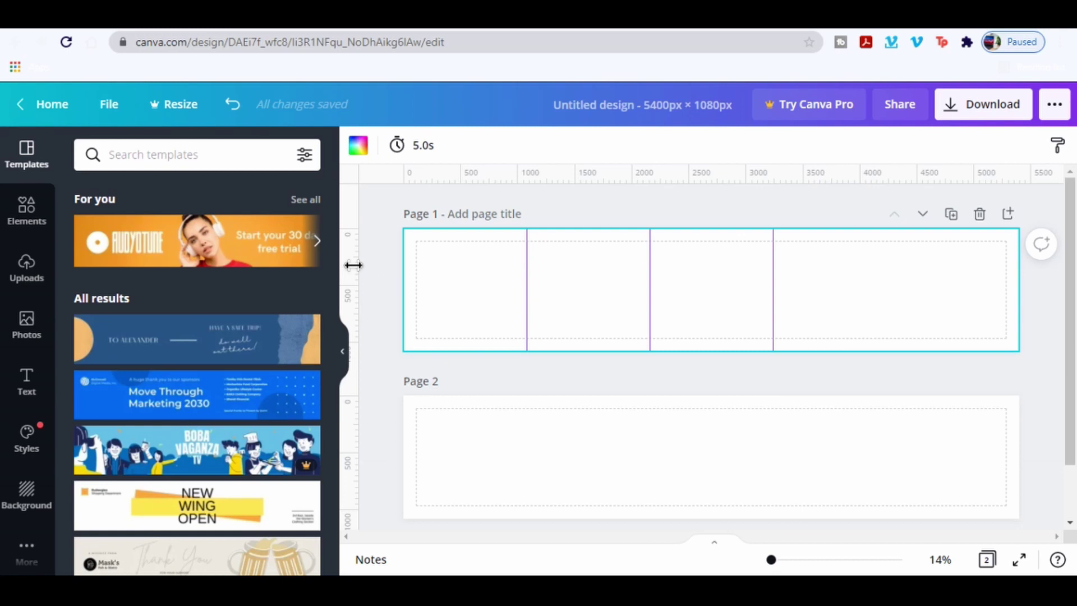
pyautogui.moveTo(354, 265); pyautogui.dragTo(896, 302)
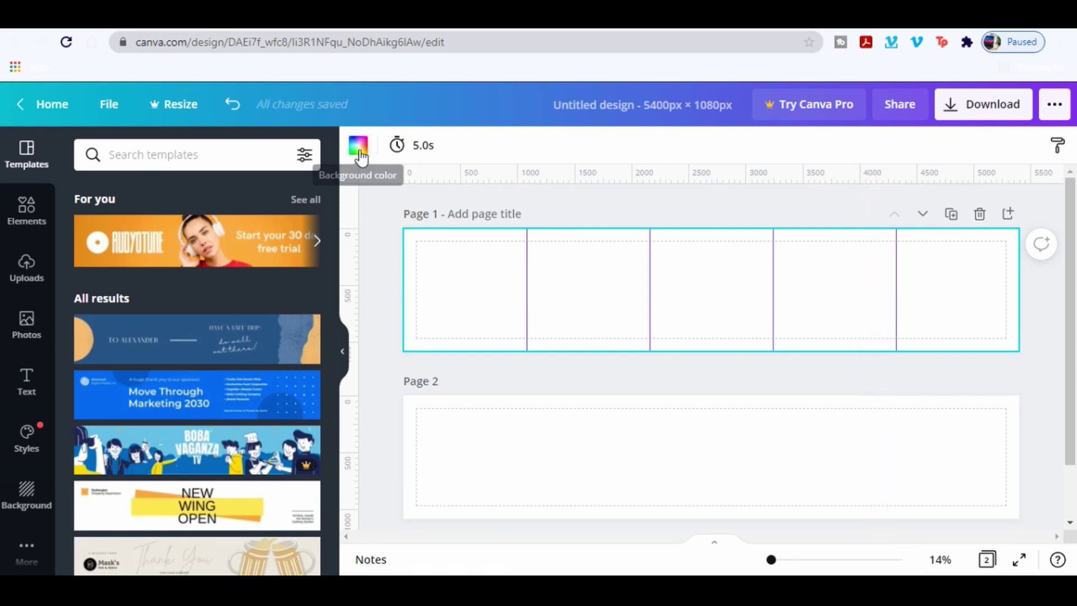
# Set Page 1's background to custom colour #285584 and apply it to Page 2.
pyautogui.click(359, 151)
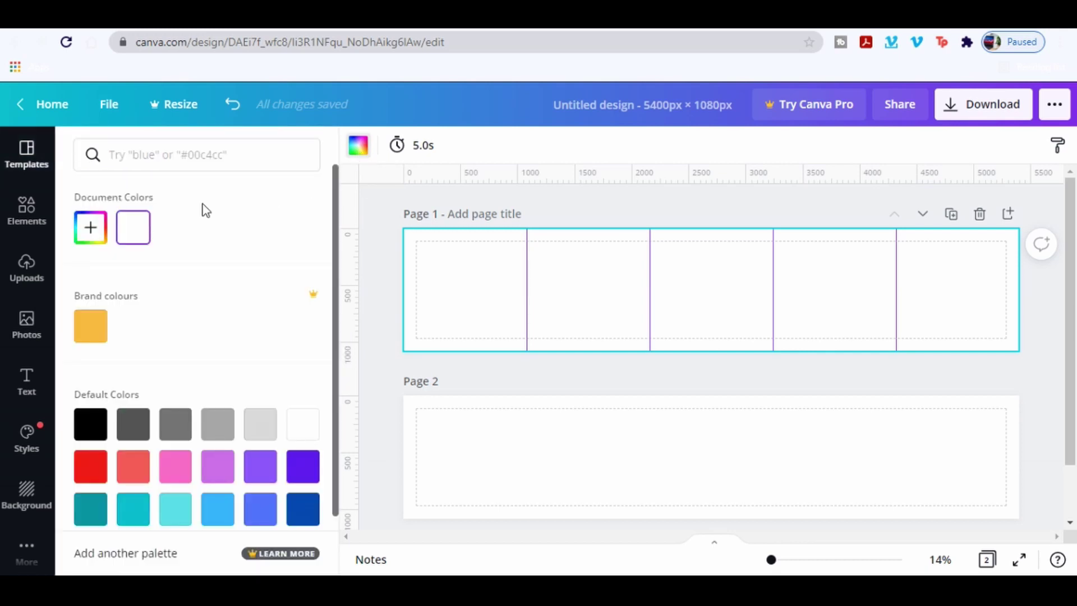
pyautogui.click(91, 230)
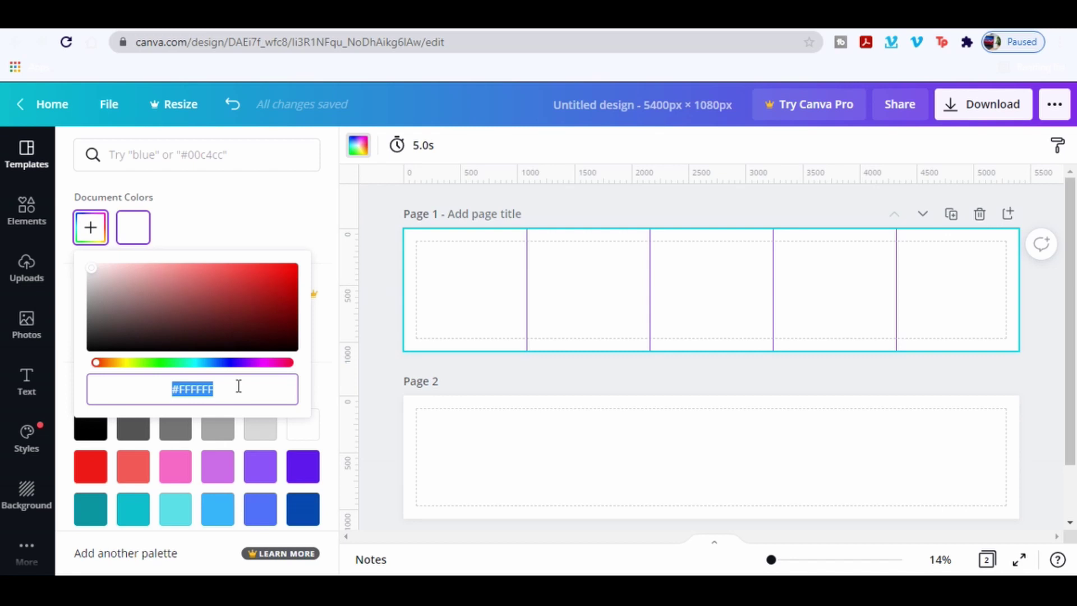
pyautogui.write('#')
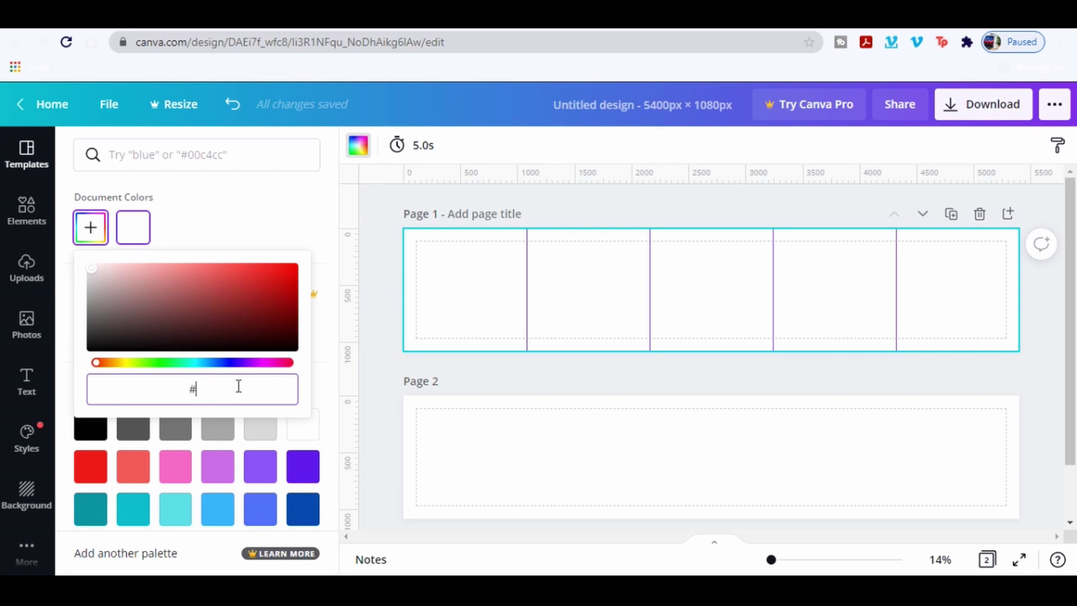
pyautogui.write('28')
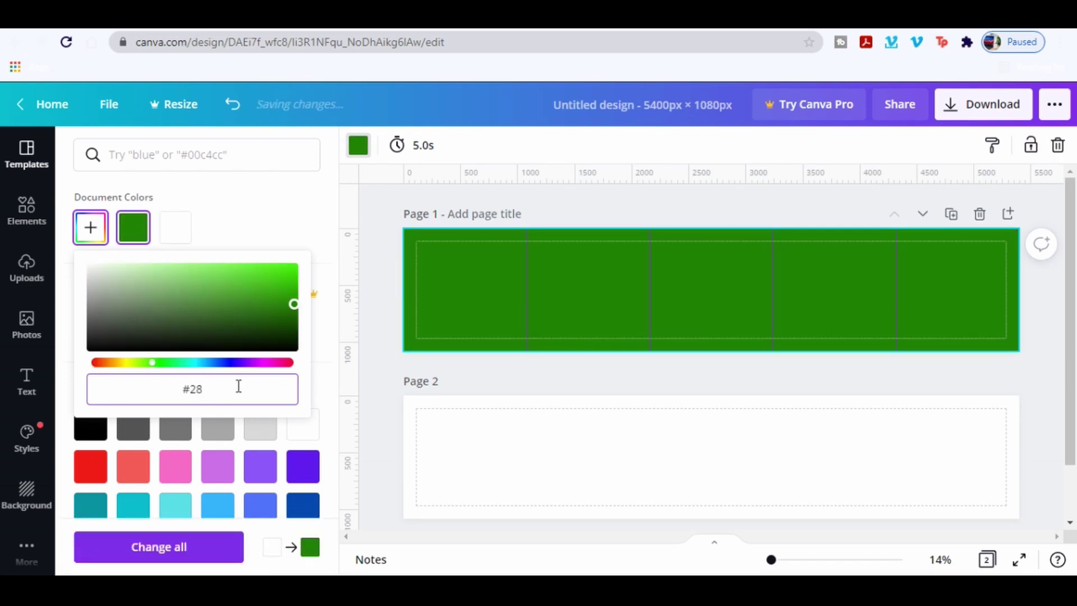
pyautogui.write('5584')
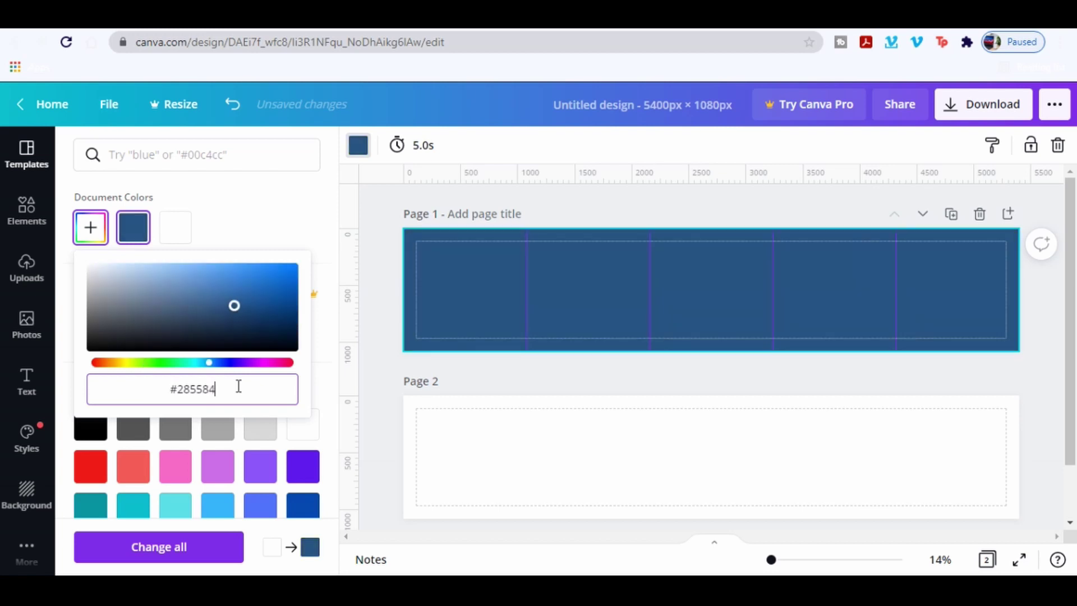
pyautogui.click(515, 447)
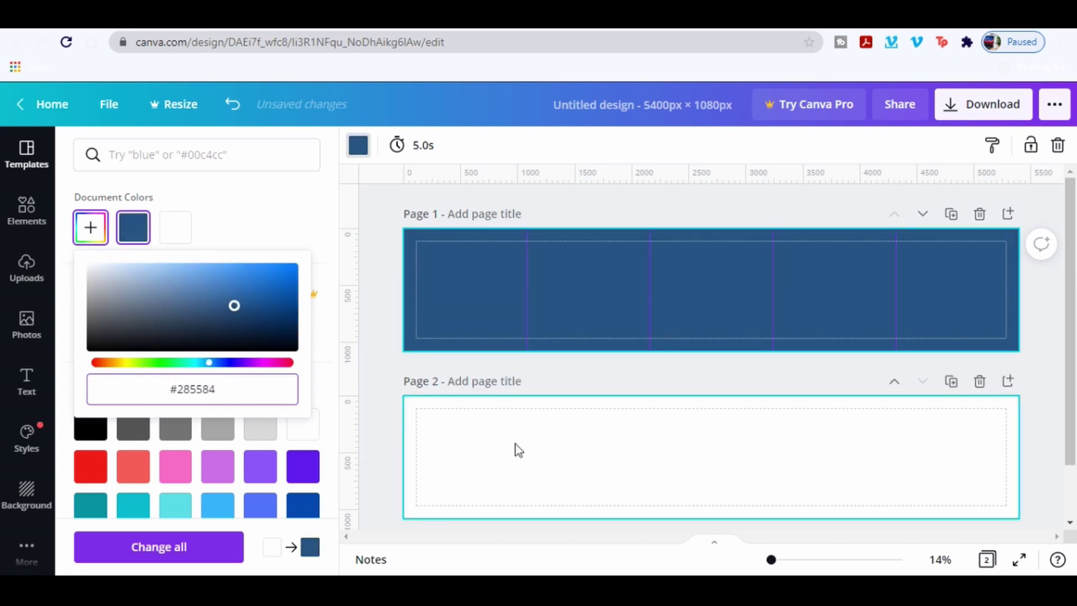
pyautogui.click(140, 237)
# Try brick and daisy backgrounds on Page 2, then restore the dark blue fill.
pyautogui.click(20, 501)
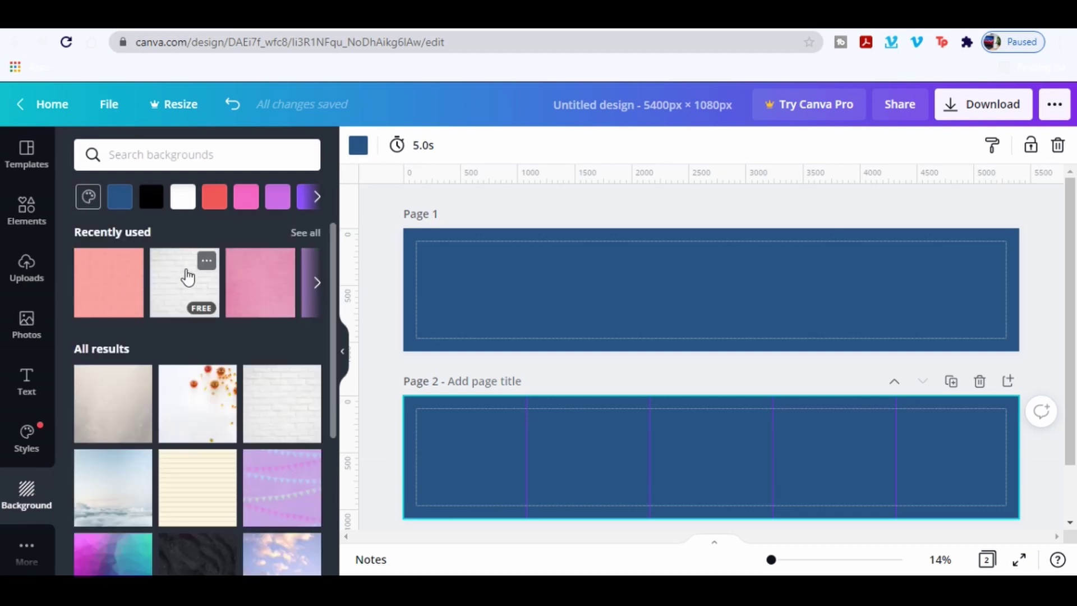
pyautogui.click(188, 276)
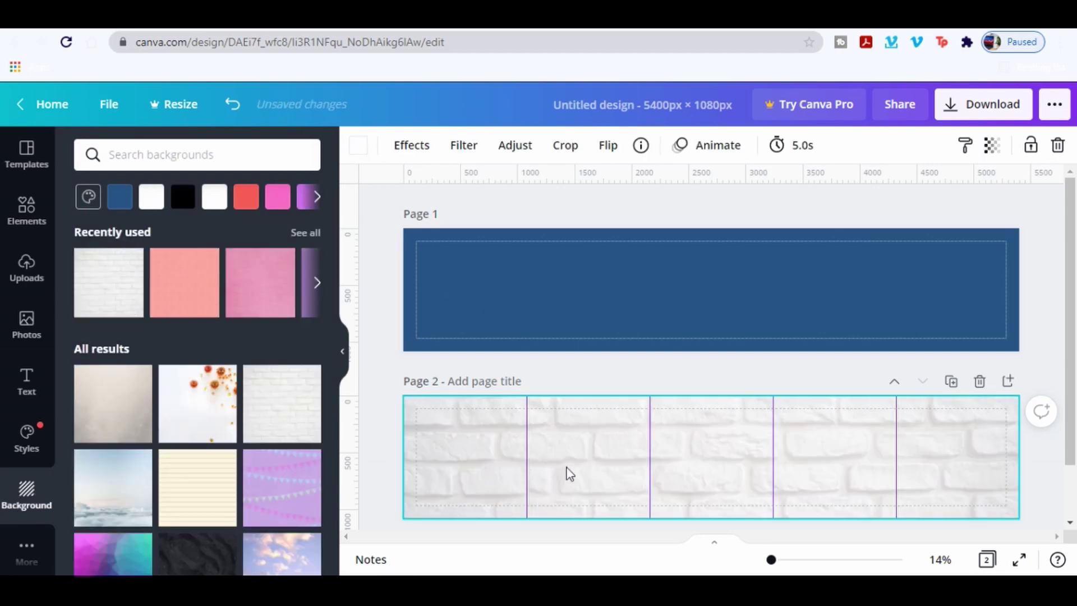
pyautogui.click(306, 232)
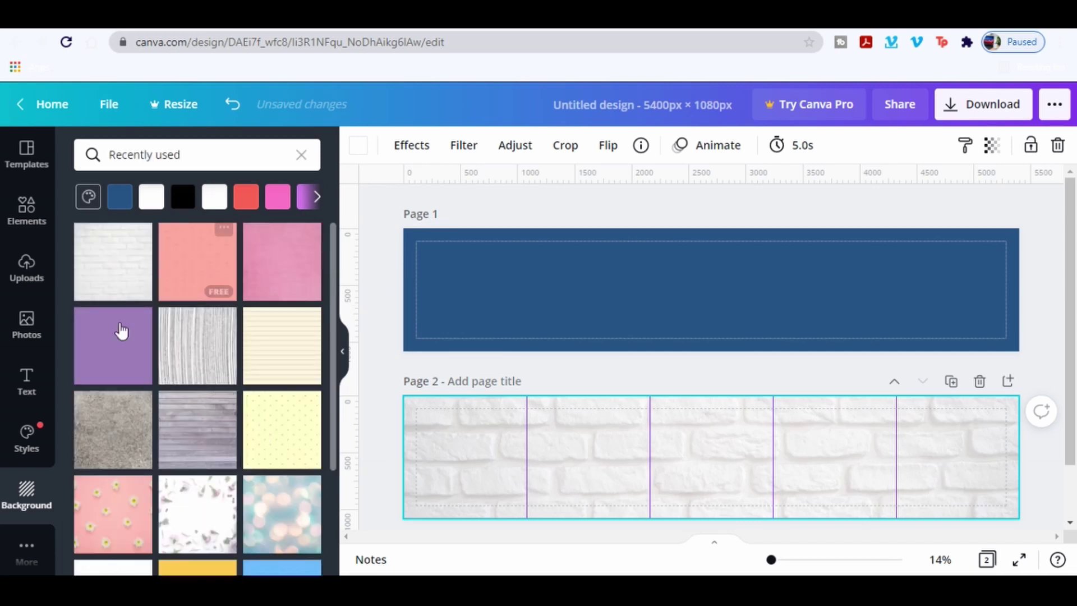
pyautogui.click(95, 524)
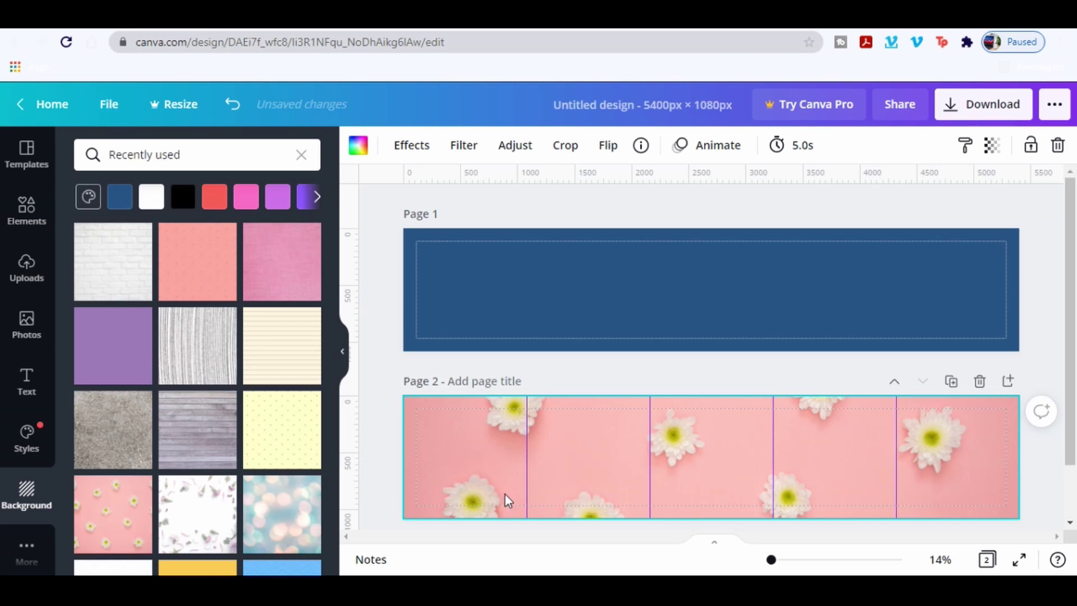
pyautogui.press('Delete')
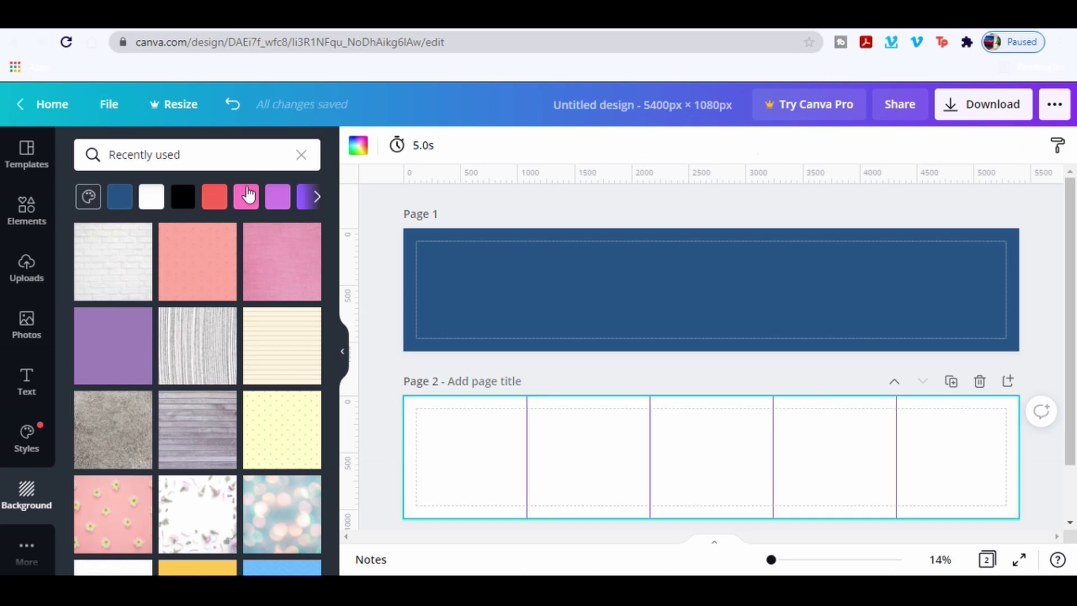
pyautogui.click(119, 198)
pyautogui.click(572, 282)
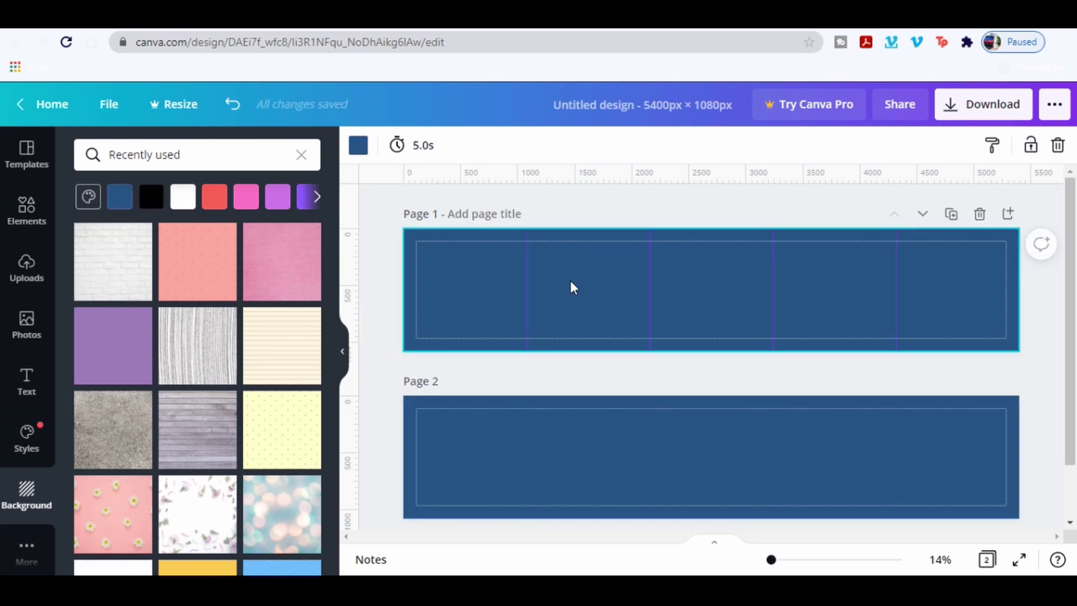
pyautogui.click(21, 213)
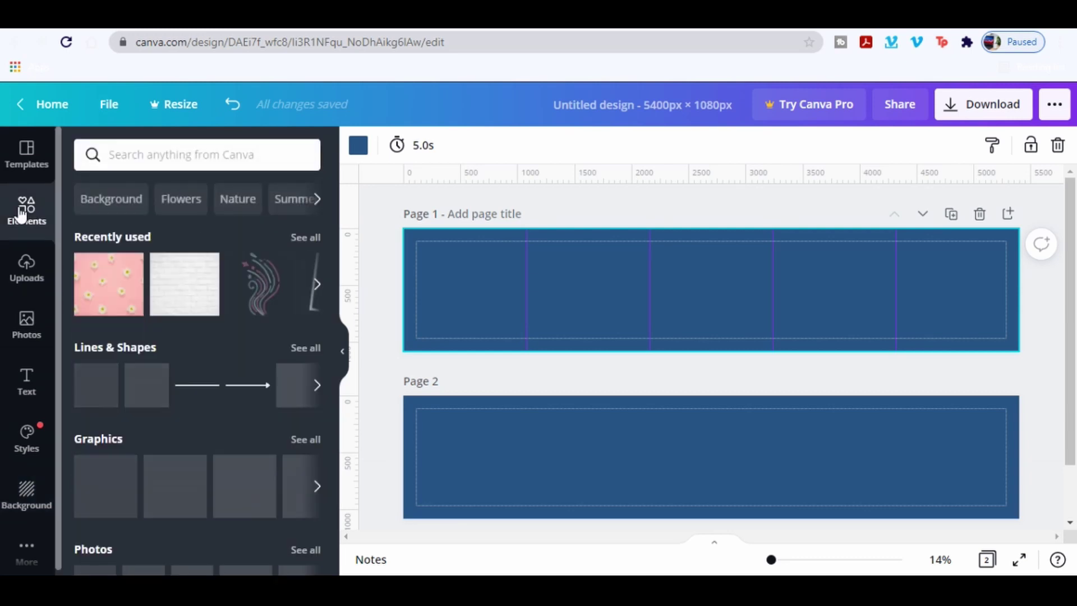
# Search Elements for 'frames' and add a phone frame to Page 1.
pyautogui.click(171, 149)
pyautogui.write('frames')
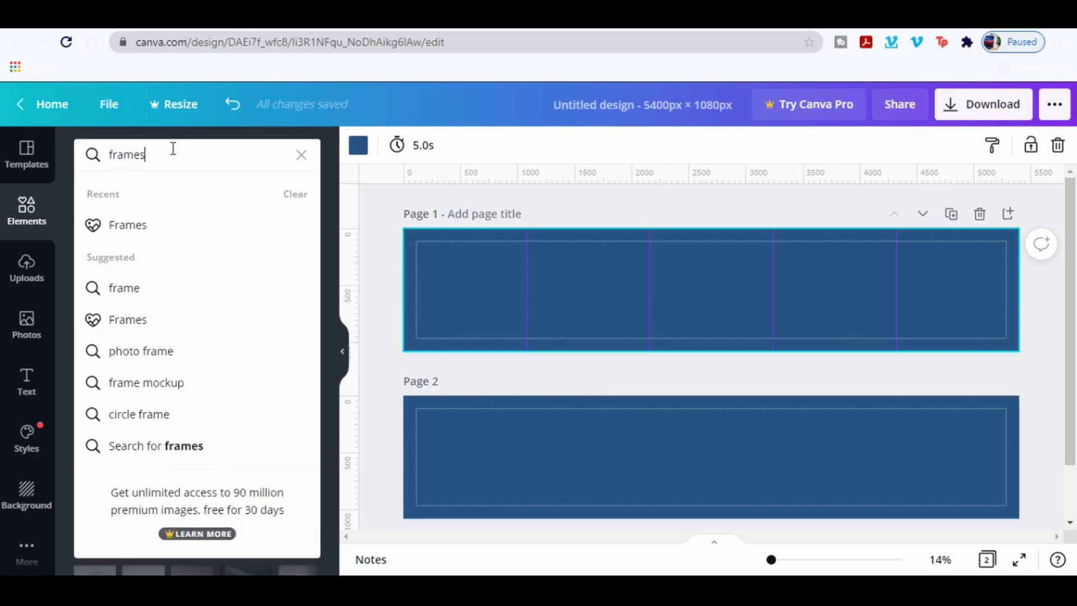
pyautogui.press('Return')
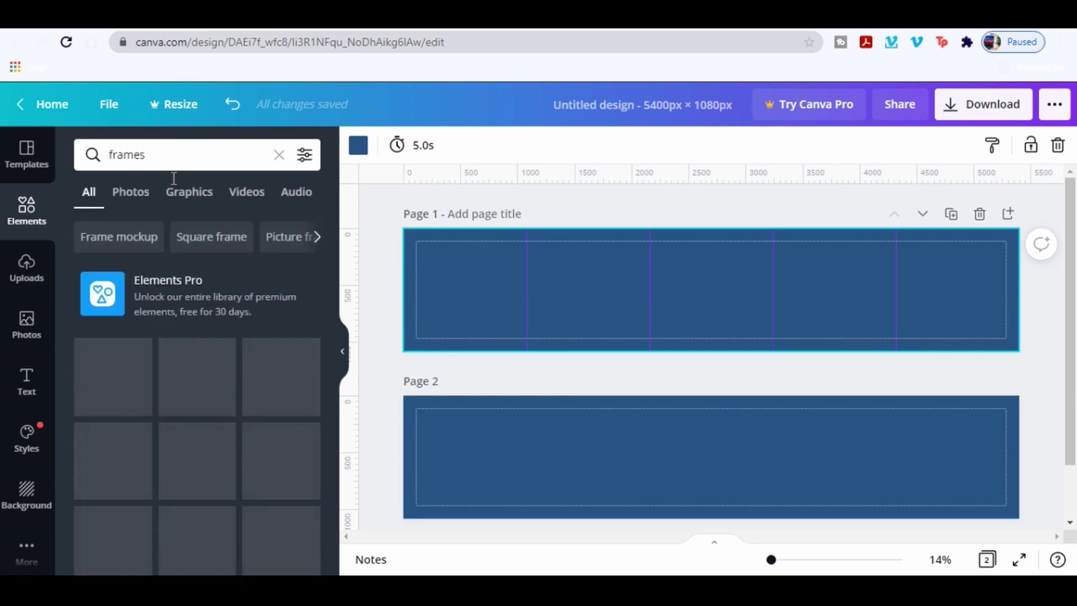
pyautogui.scroll(-5, 204, 421)
pyautogui.scroll(-5, 210, 404)
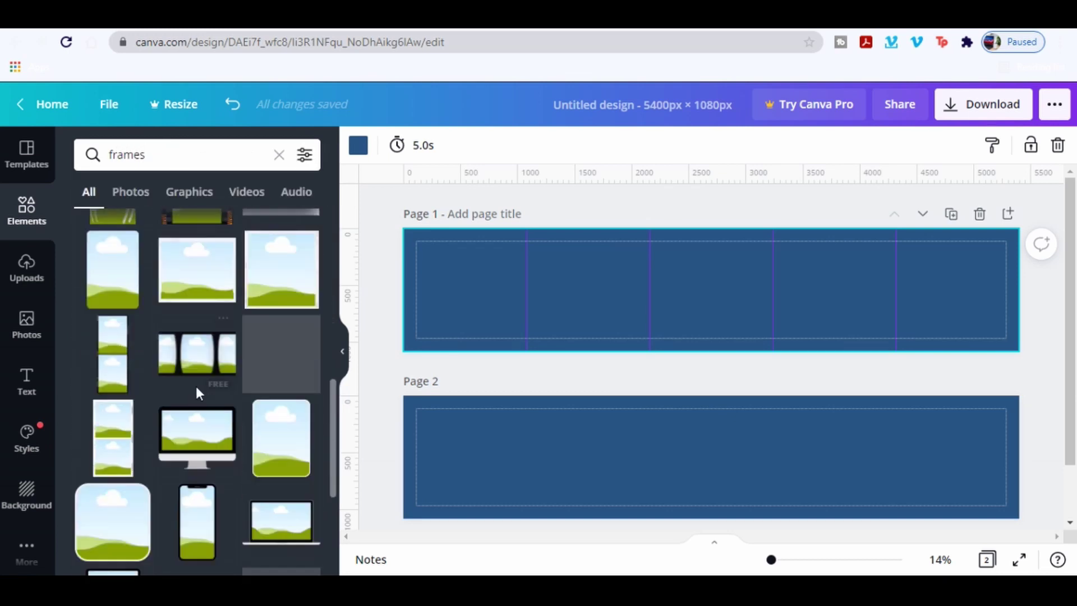
pyautogui.click(204, 345)
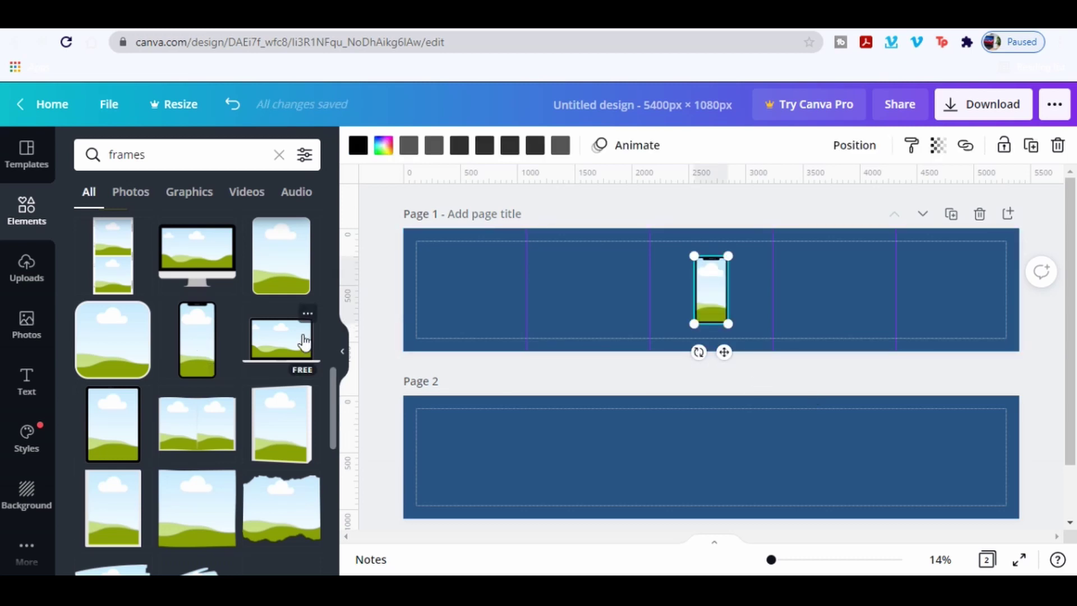
# Add a laptop frame at Page 1's right tilted 18°, and shift Page 2's tablet right.
pyautogui.click(289, 349)
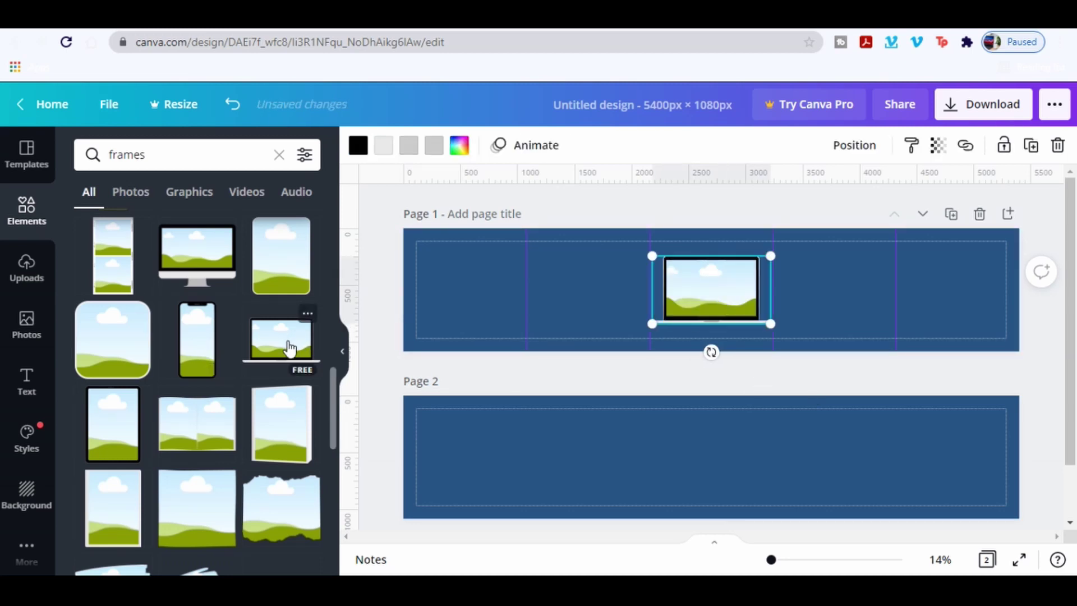
pyautogui.moveTo(684, 293); pyautogui.dragTo(883, 293)
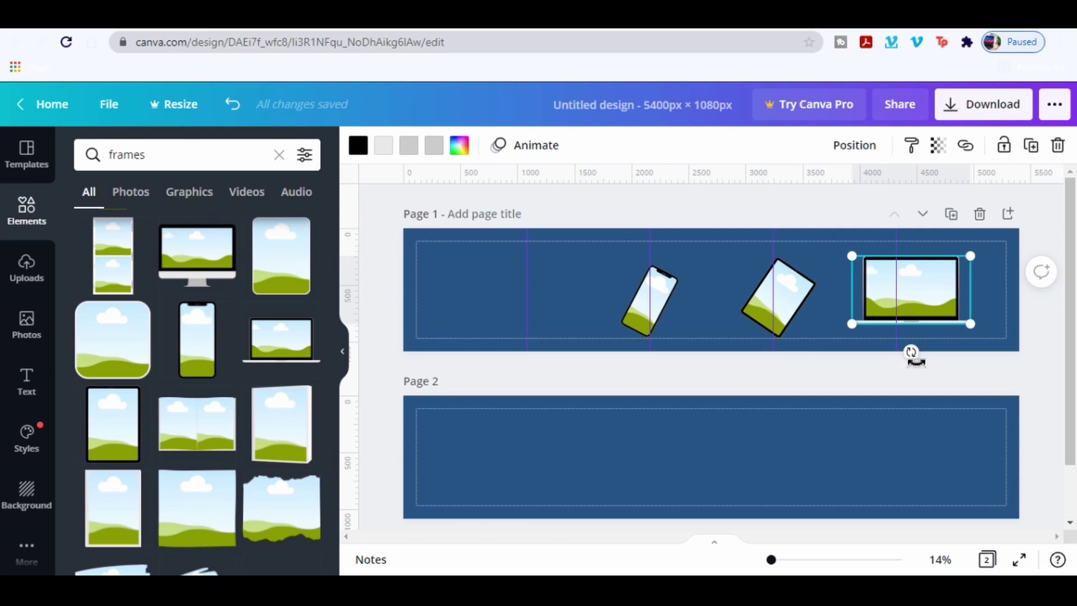
pyautogui.moveTo(911, 354)
pyautogui.mouseDown()
pyautogui.moveTo(884, 356)
pyautogui.moveTo(893, 364)
pyautogui.moveTo(895, 351)
pyautogui.mouseUp()
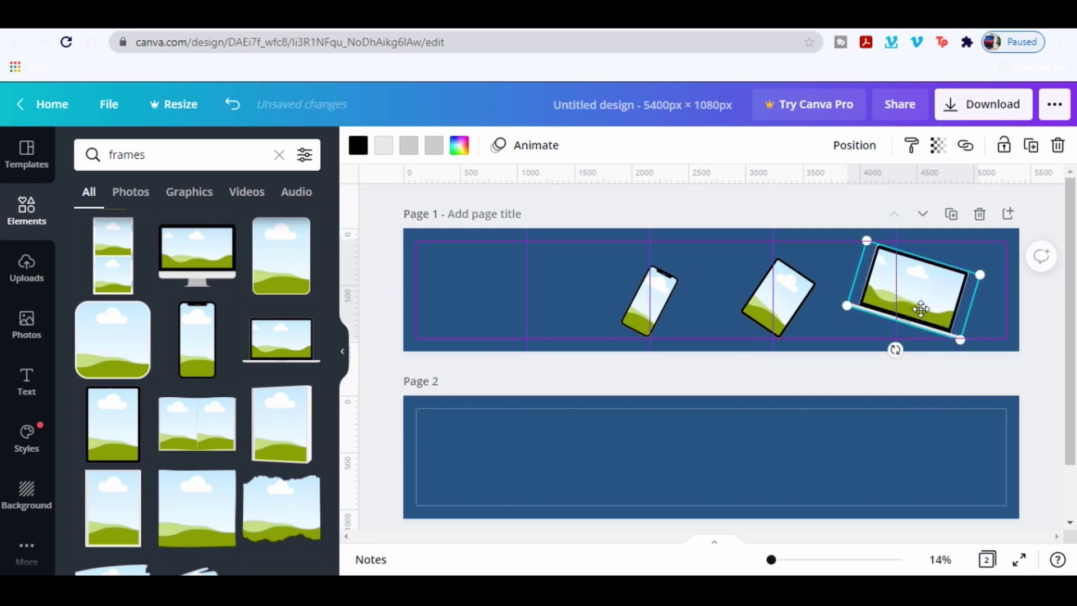
pyautogui.moveTo(912, 293); pyautogui.dragTo(920, 318)
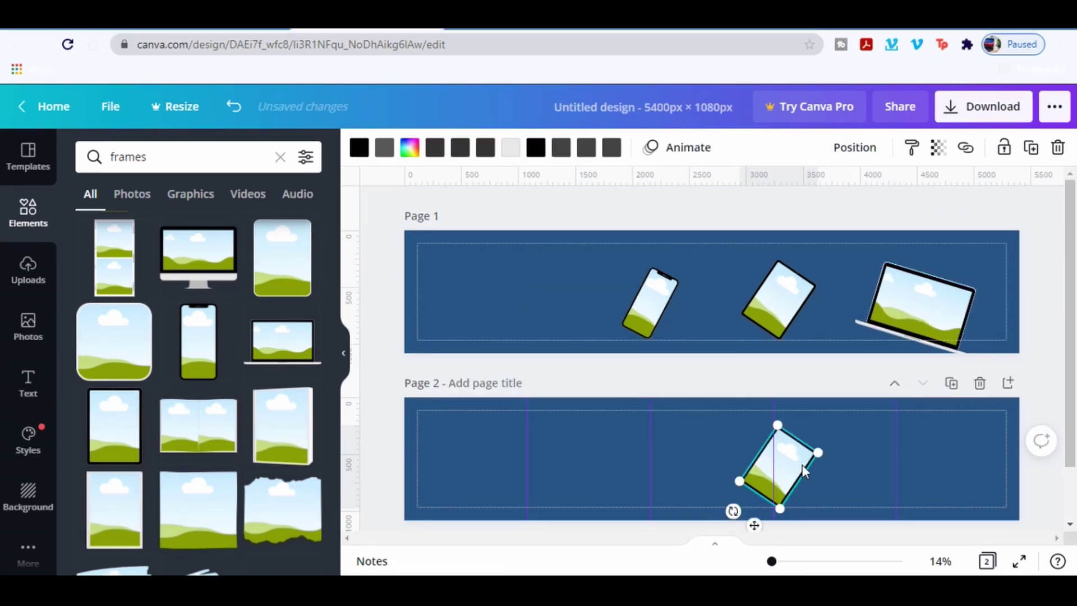
pyautogui.moveTo(788, 470); pyautogui.dragTo(834, 470)
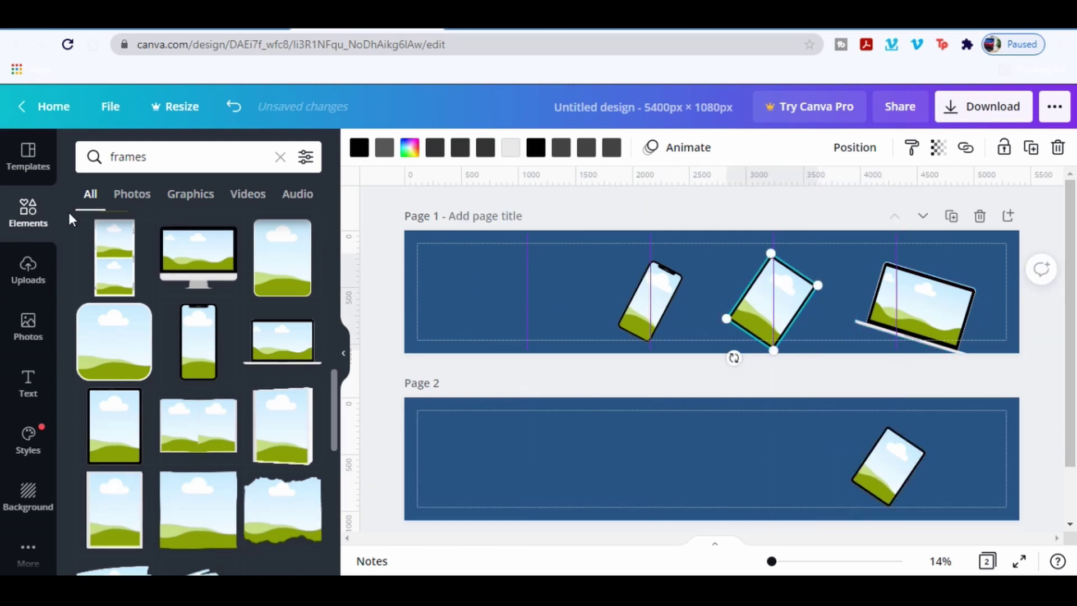
pyautogui.click(28, 215)
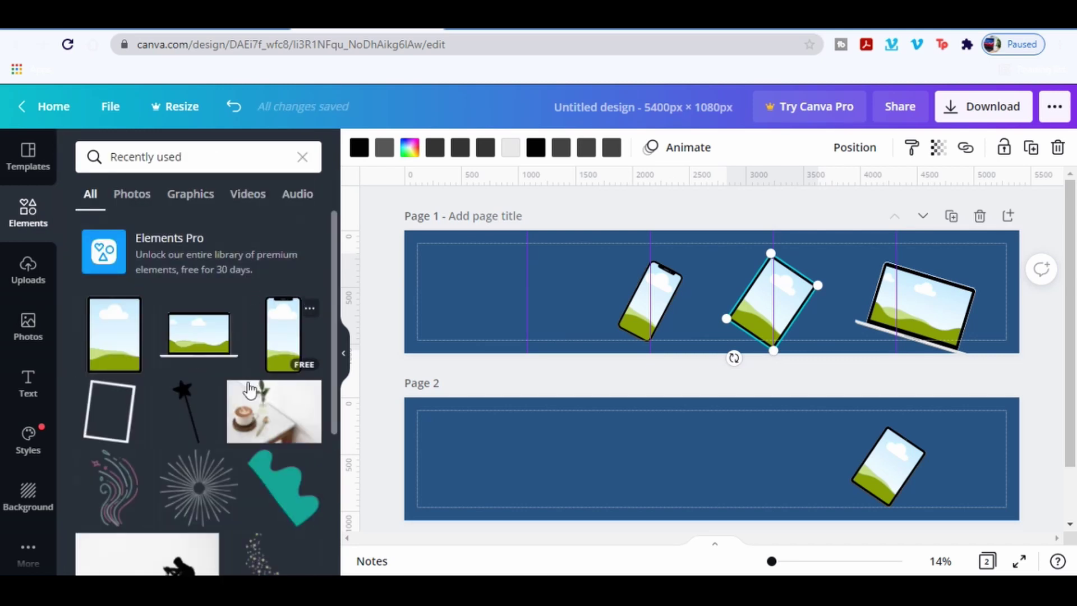
# Add a camera graphic on Page 1, plus bookmark and battery graphics on Page 2.
pyautogui.scroll(-1, 235, 419)
pyautogui.scroll(-5, 235, 420)
pyautogui.click(195, 418)
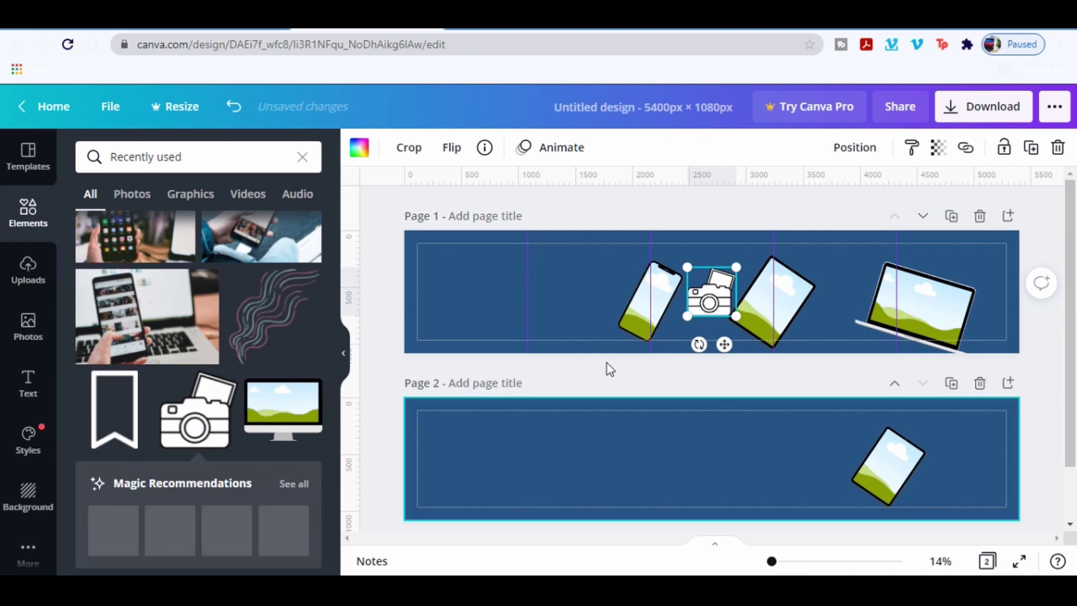
pyautogui.moveTo(722, 306); pyautogui.dragTo(514, 272)
pyautogui.click(114, 410)
pyautogui.click(195, 317)
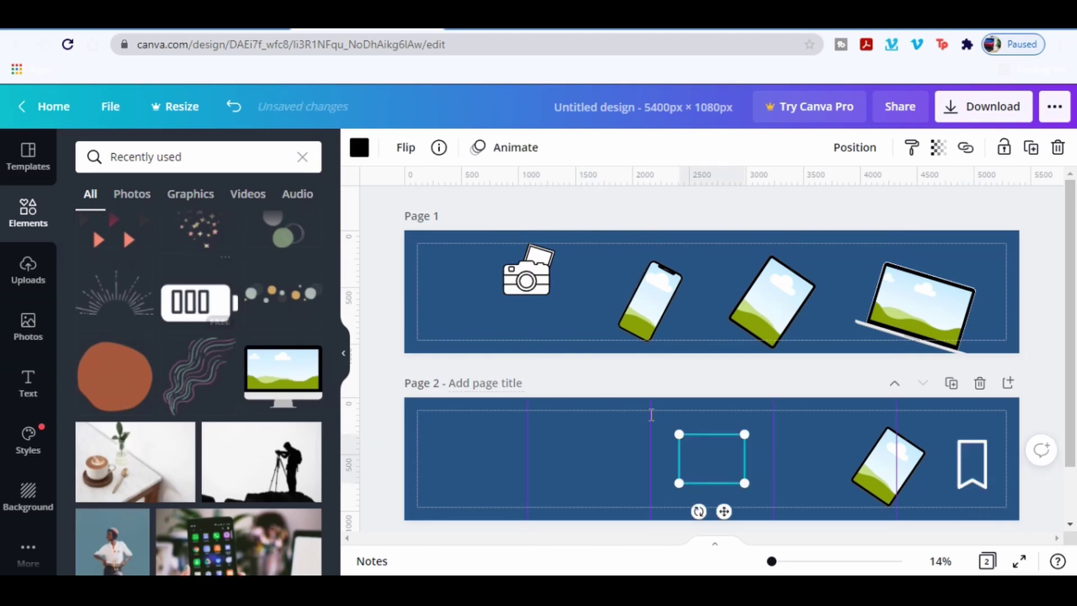
pyautogui.moveTo(729, 461); pyautogui.dragTo(791, 461)
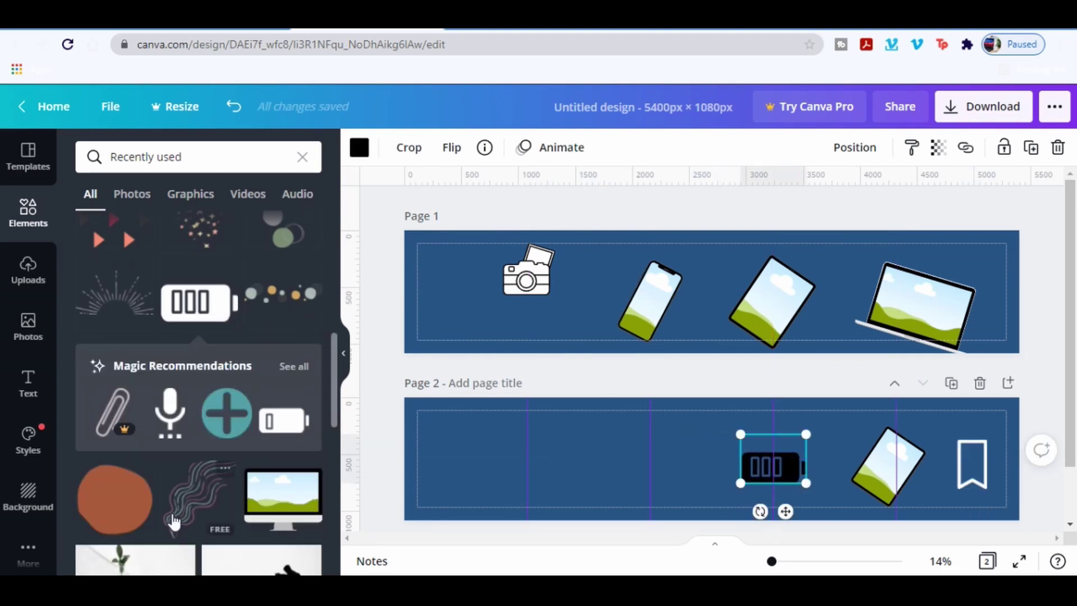
pyautogui.scroll(-3, 162, 449)
# Place the coffee and photographer photos side by side, top-aligned, on Page 2.
pyautogui.click(163, 435)
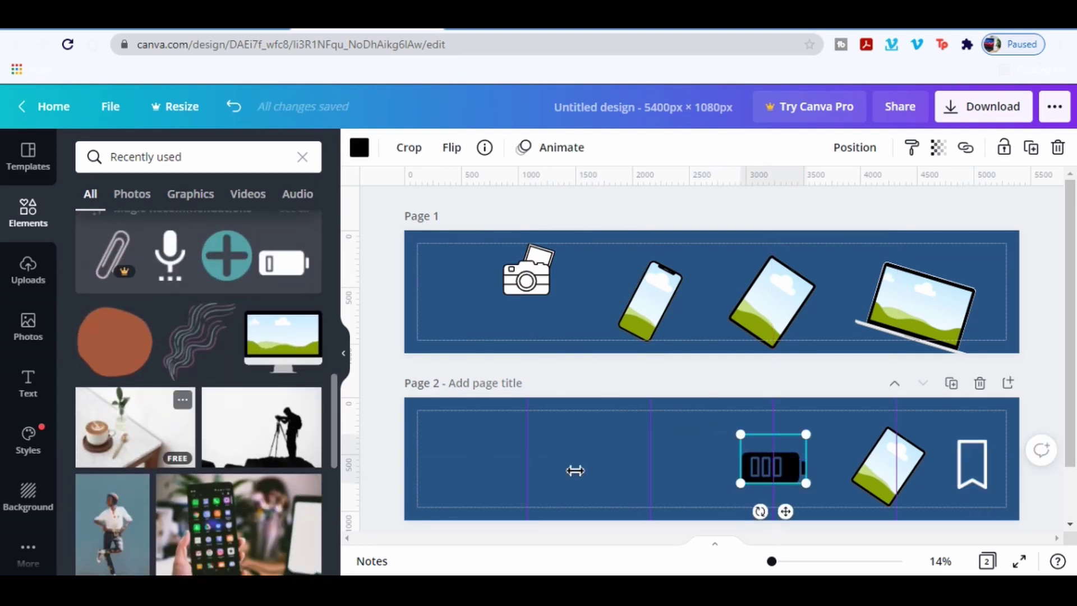
pyautogui.moveTo(689, 460); pyautogui.dragTo(505, 460)
pyautogui.click(254, 318)
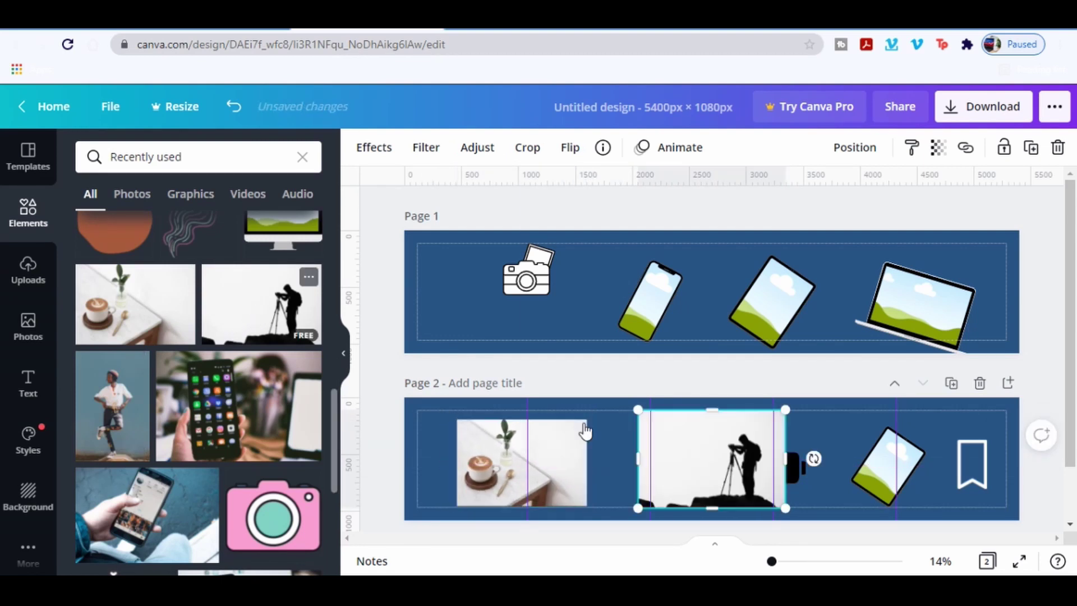
pyautogui.moveTo(724, 478); pyautogui.dragTo(666, 471)
pyautogui.moveTo(653, 412); pyautogui.dragTo(650, 422)
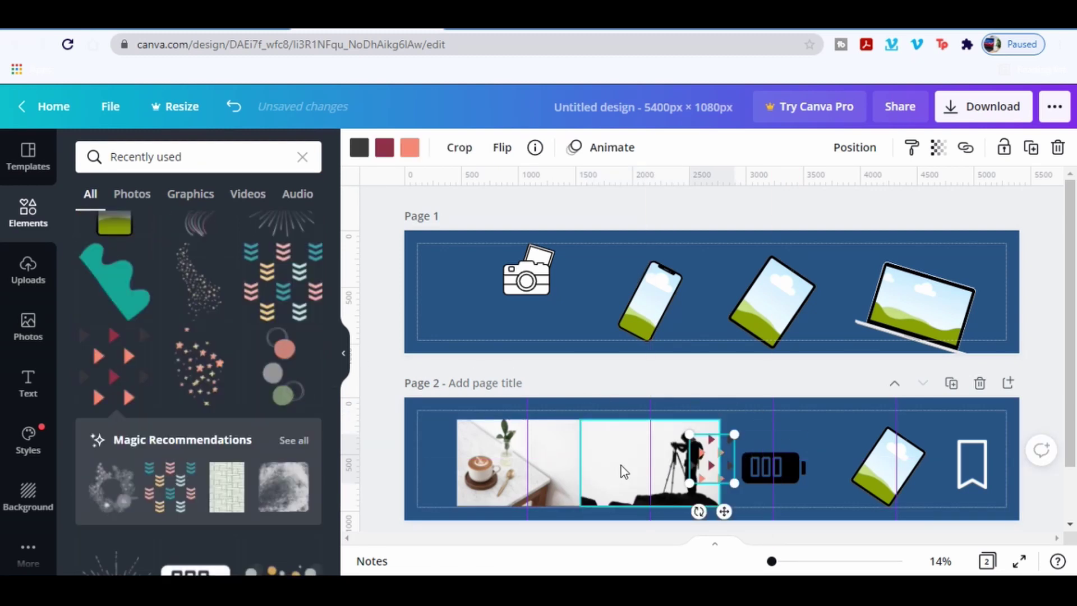
# Enlarge a triangles graphic at Page 2's left edge and add small stars to Page 1.
pyautogui.moveTo(703, 452); pyautogui.dragTo(406, 440)
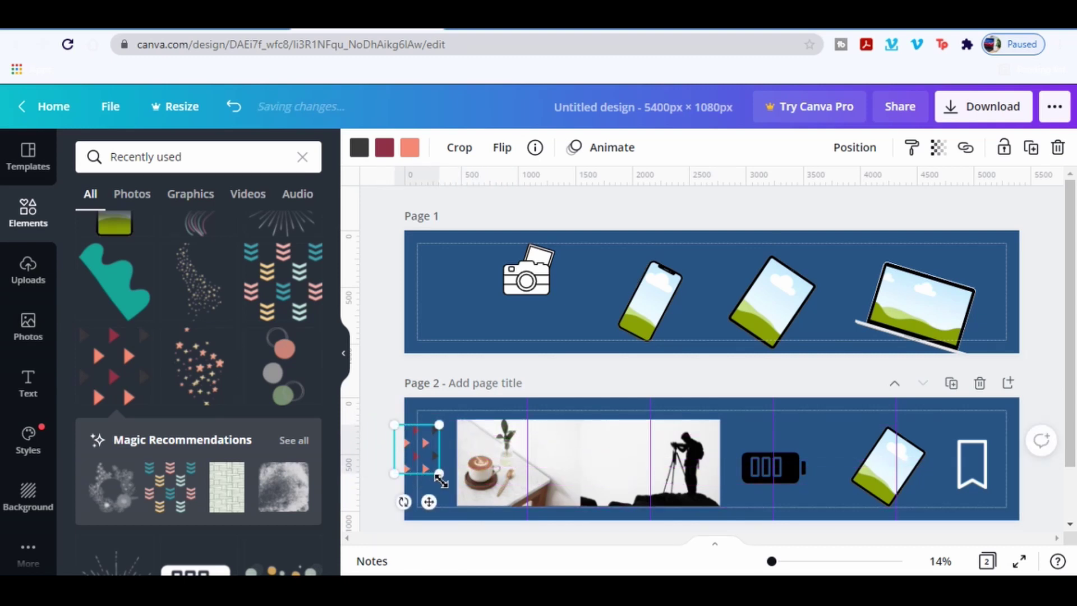
pyautogui.moveTo(439, 474); pyautogui.dragTo(448, 486)
pyautogui.moveTo(434, 437); pyautogui.dragTo(418, 461)
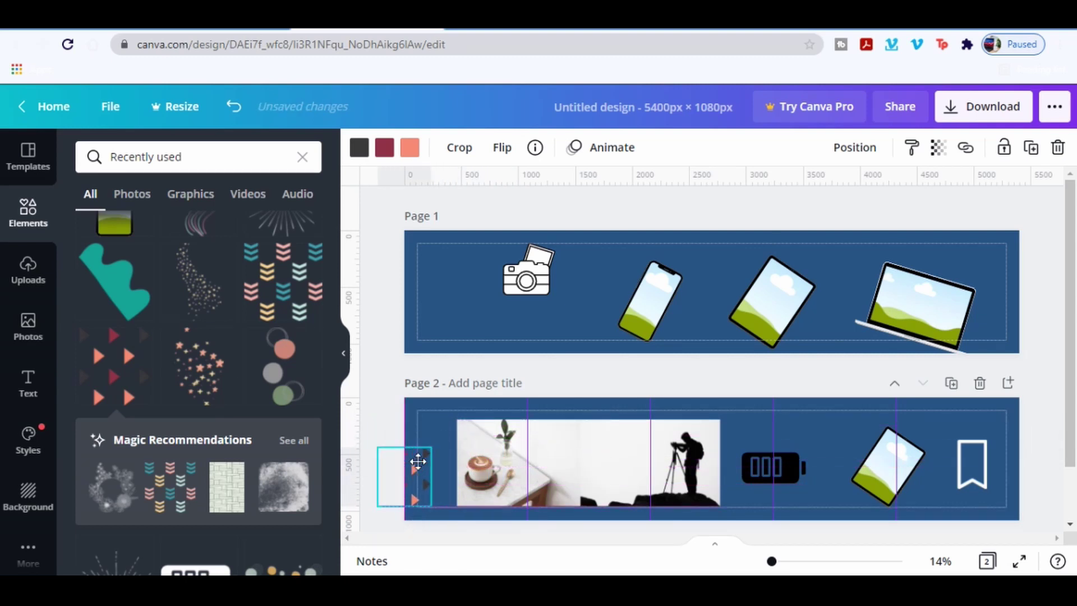
pyautogui.moveTo(199, 365); pyautogui.dragTo(704, 309)
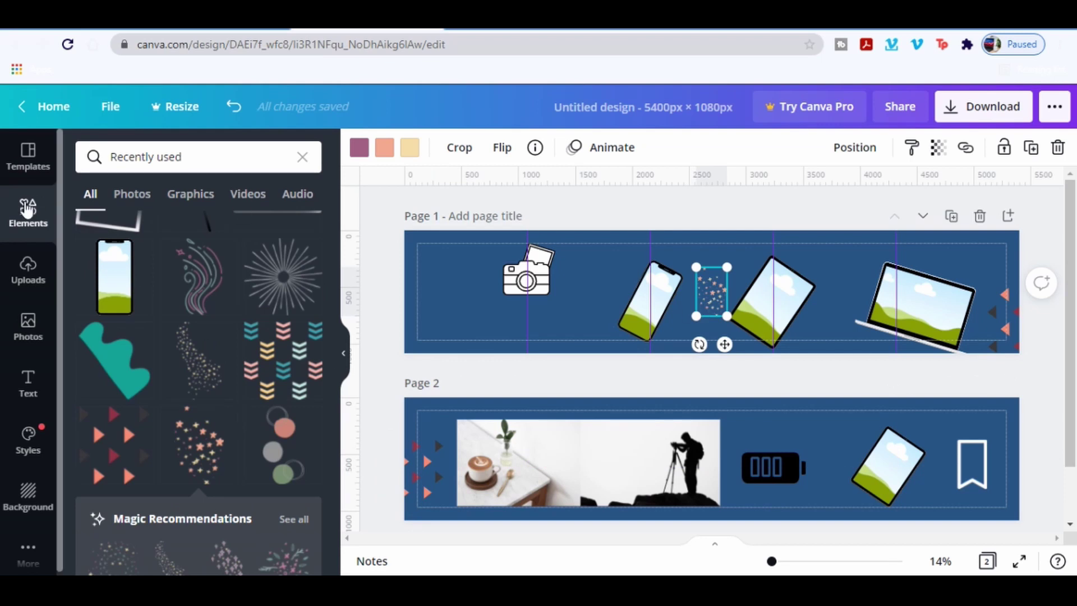
pyautogui.click(171, 161)
# Search 'spar' and add a sparkle to Page 1, swapping it for a pink-and-gold variant.
pyautogui.click(171, 161)
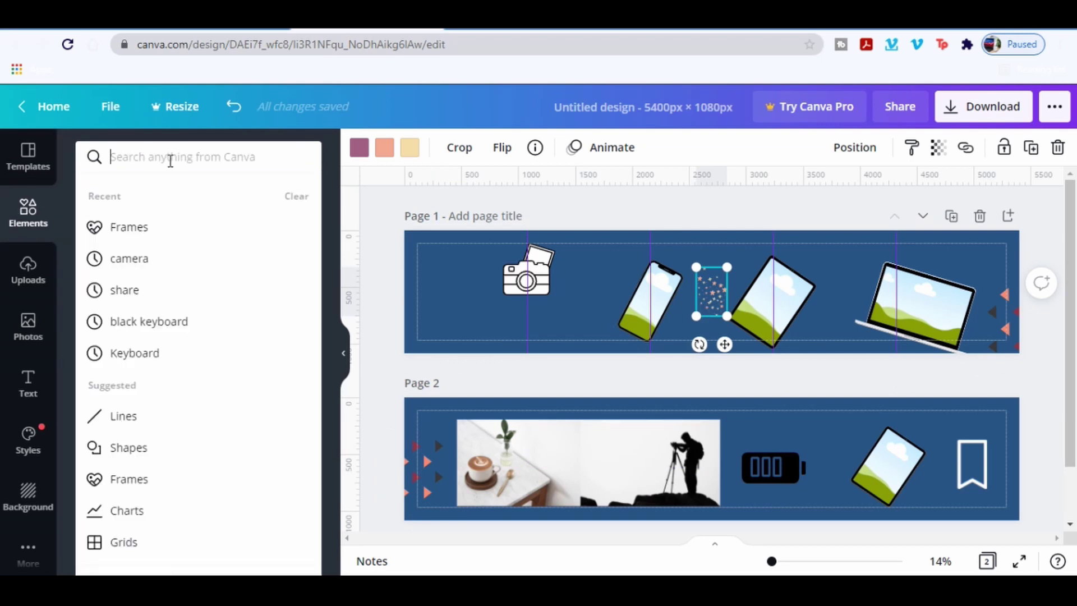
pyautogui.write('spark')
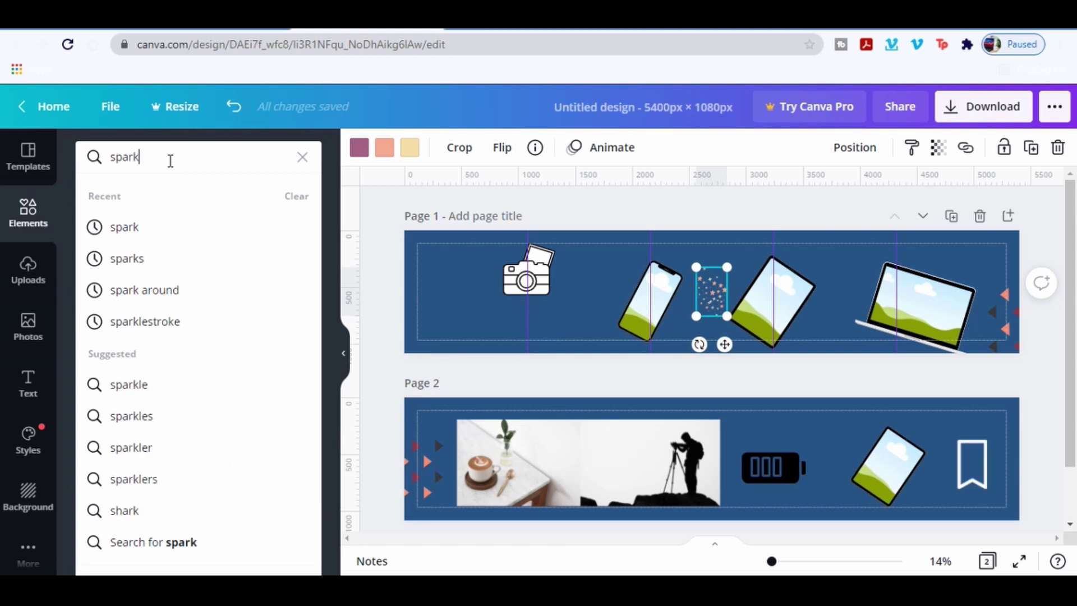
pyautogui.press('Return')
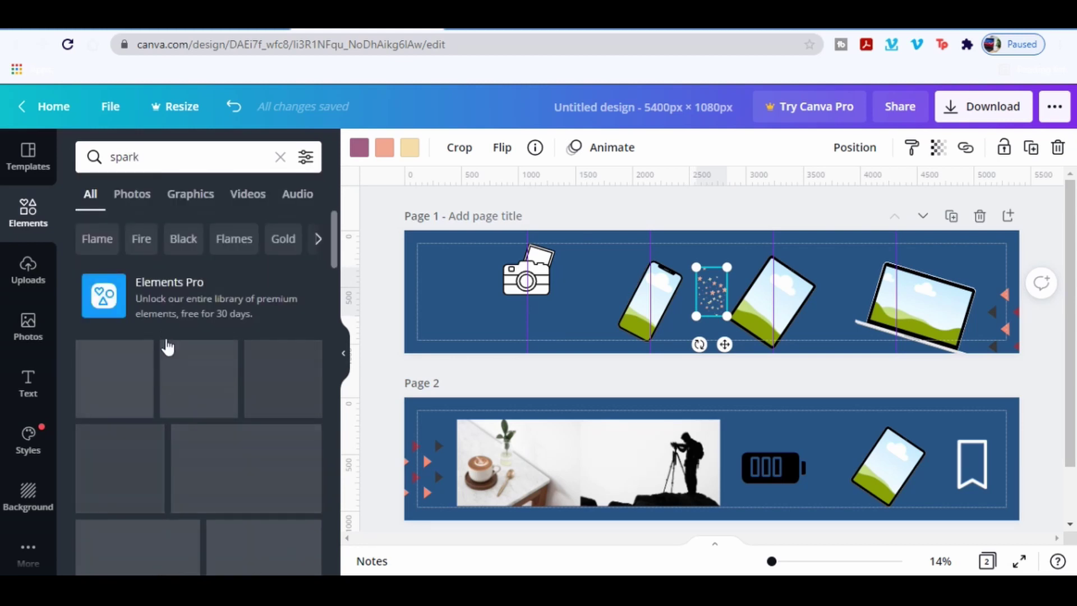
pyautogui.scroll(-3, 183, 379)
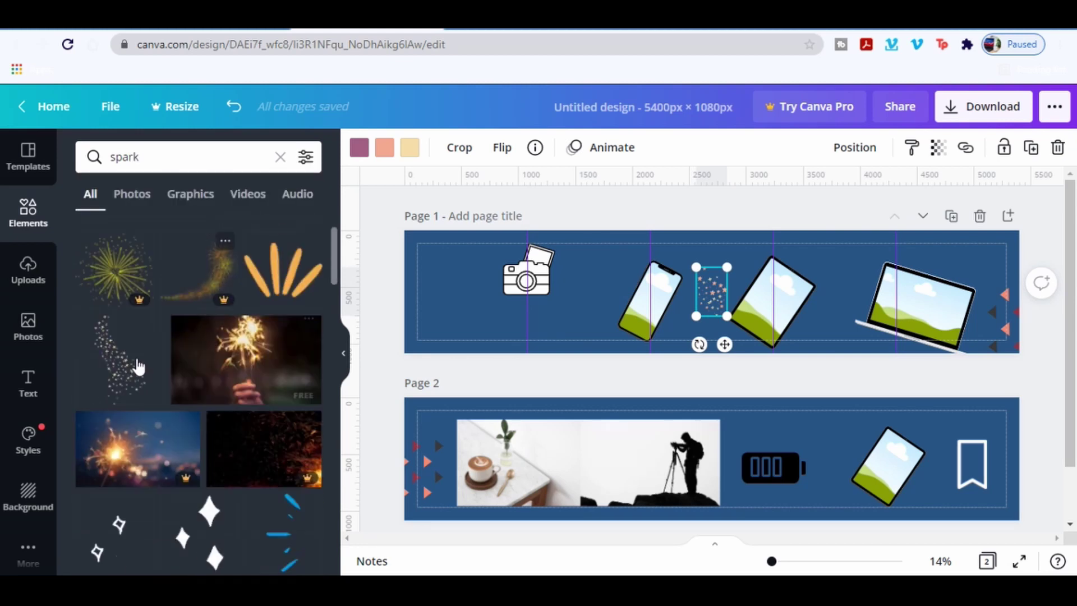
pyautogui.click(118, 324)
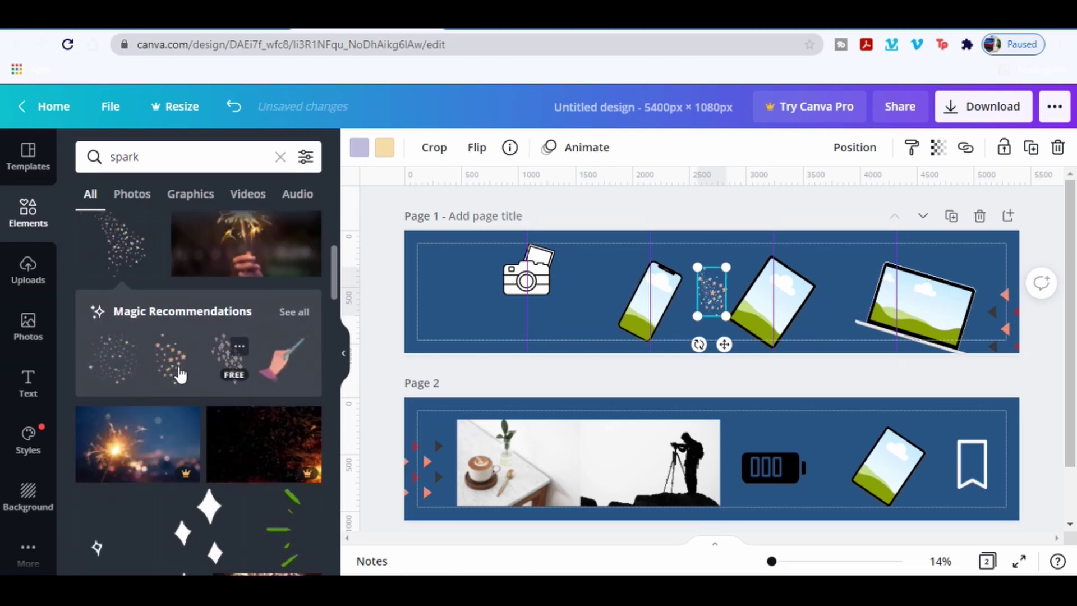
pyautogui.click(171, 368)
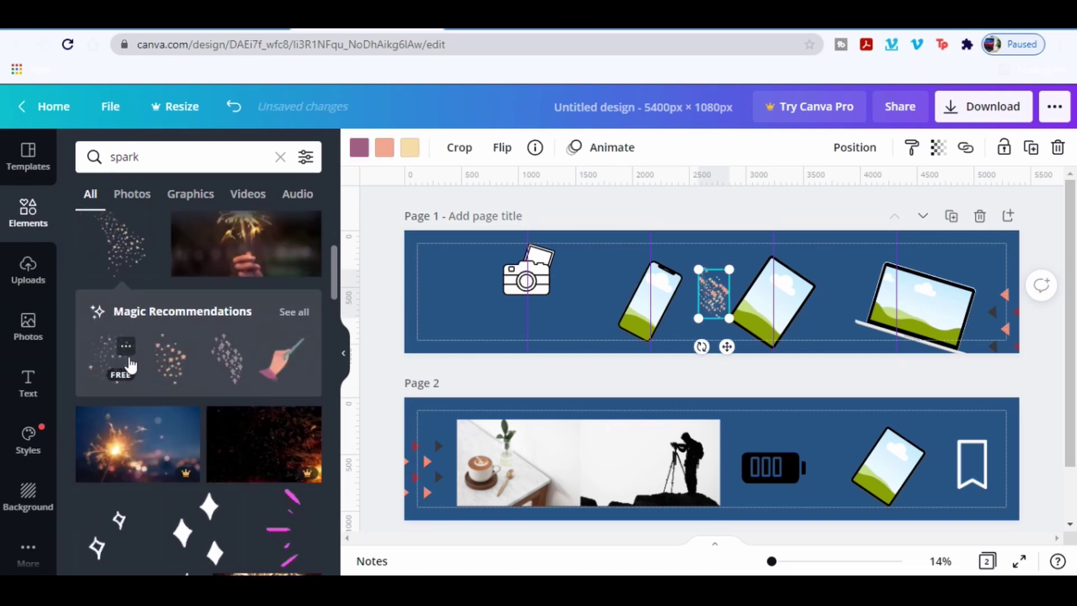
pyautogui.click(232, 371)
pyautogui.scroll(2, 92, 294)
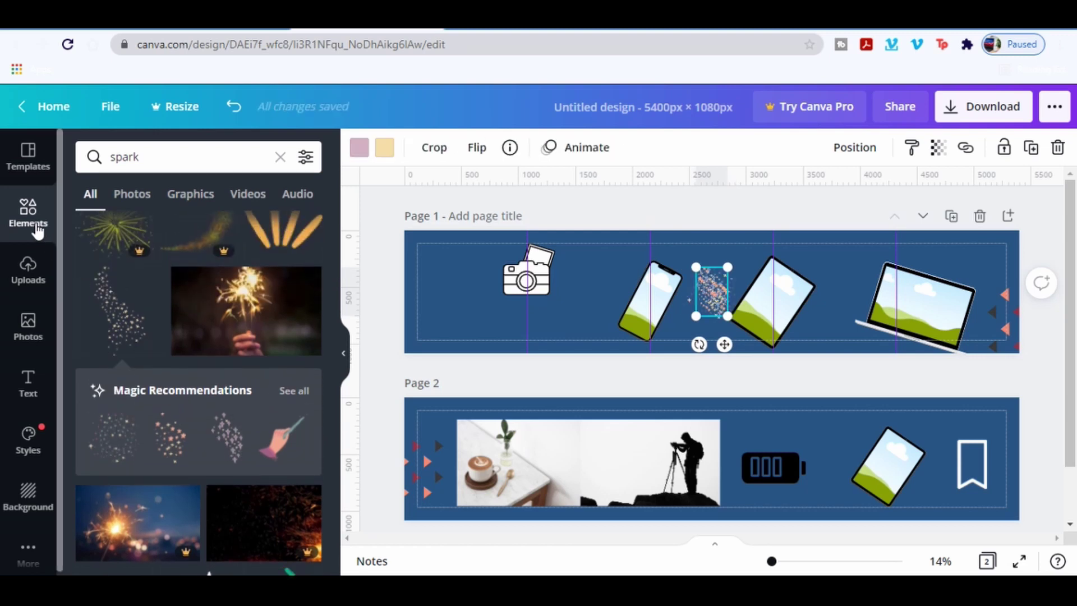
pyautogui.click(29, 225)
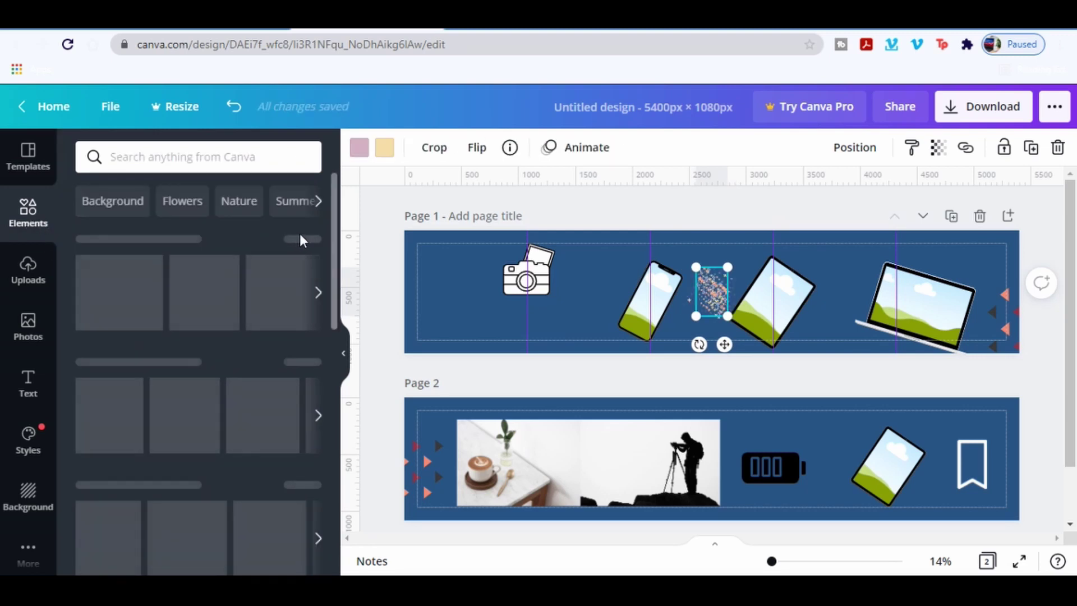
# Scatter recently used sparkles below the camera, beside the phone and on the laptop's corner.
pyautogui.click(301, 235)
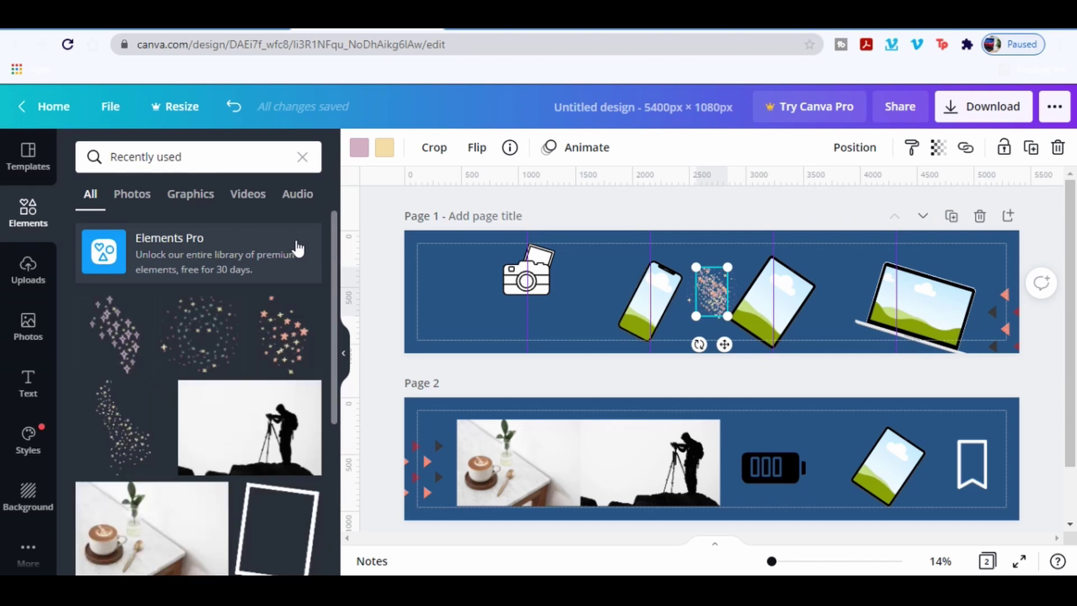
pyautogui.moveTo(715, 301); pyautogui.dragTo(598, 317)
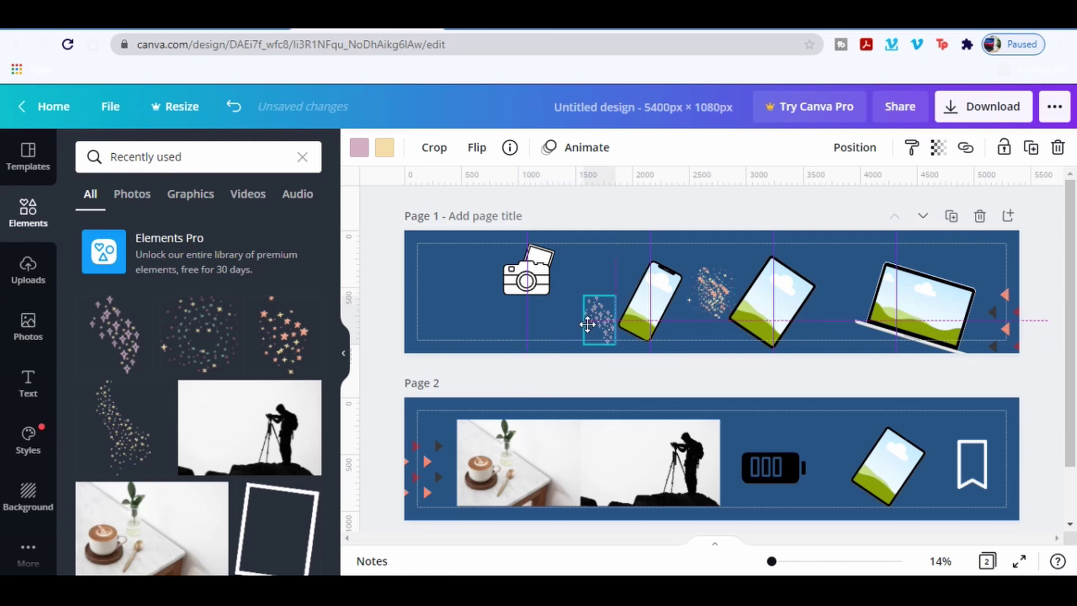
pyautogui.moveTo(527, 331); pyautogui.dragTo(664, 335)
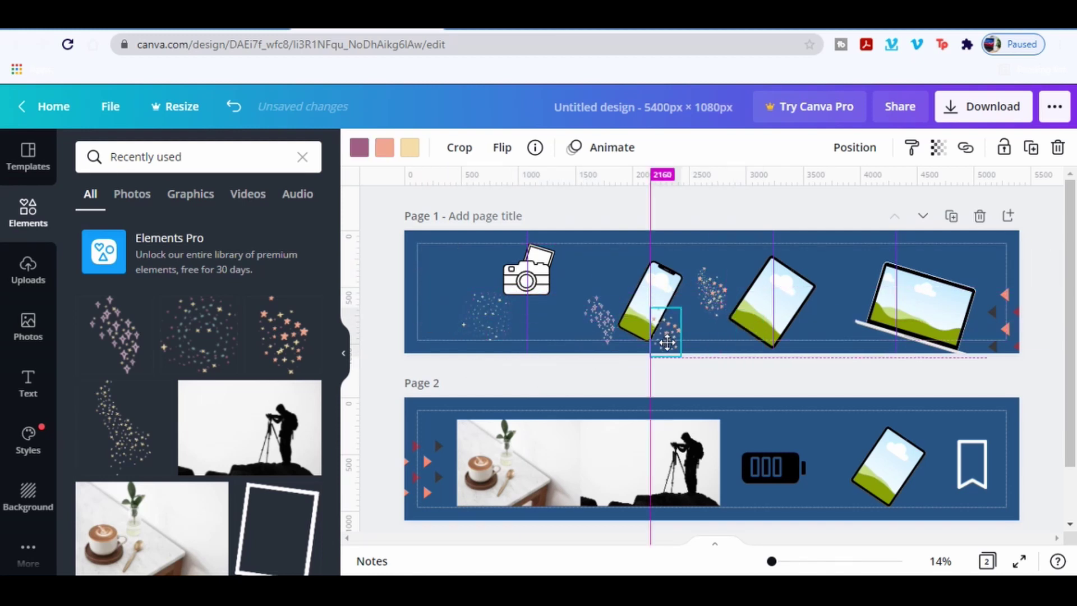
pyautogui.click(854, 147)
pyautogui.click(575, 317)
pyautogui.moveTo(712, 289); pyautogui.dragTo(917, 281)
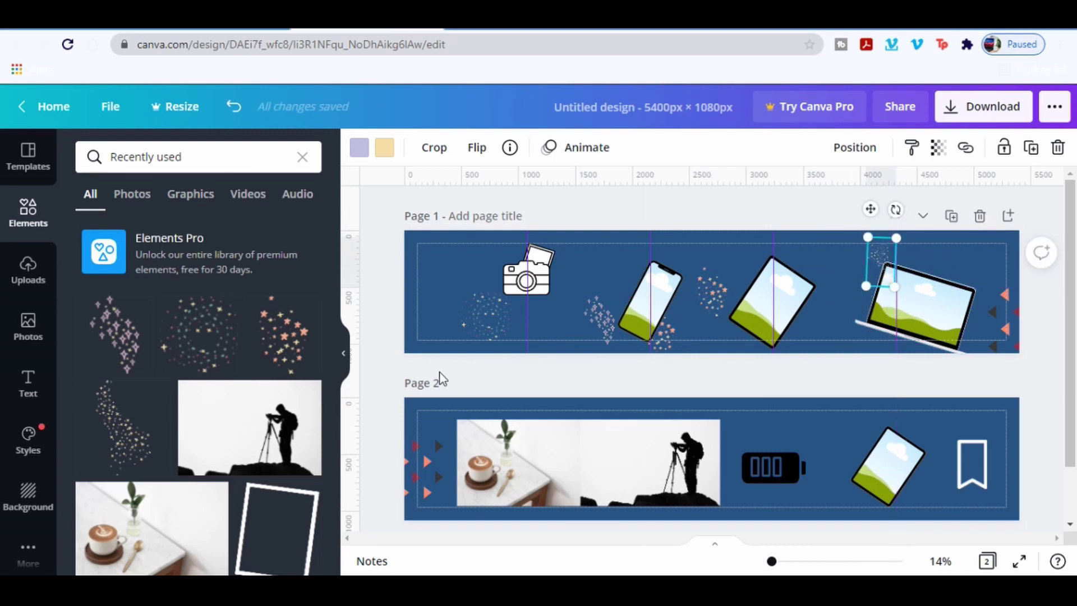
pyautogui.click(490, 316)
# Add a tall sparkle below the camera, a sunburst above the tablet and a white frame at left.
pyautogui.moveTo(159, 426); pyautogui.dragTo(543, 354)
pyautogui.scroll(-2, 229, 368)
pyautogui.scroll(-5, 228, 367)
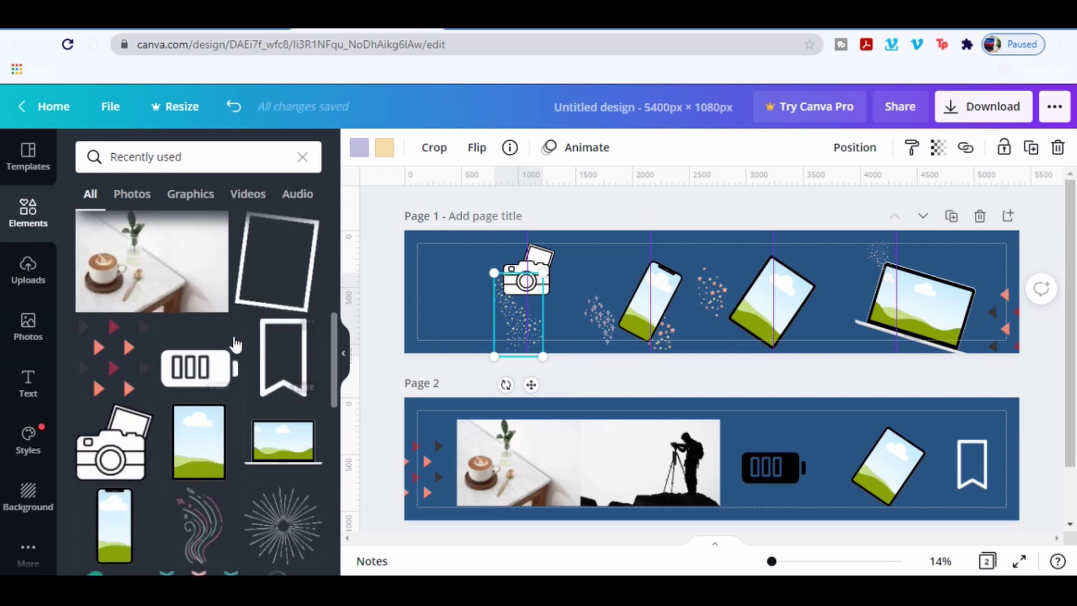
pyautogui.moveTo(125, 387); pyautogui.dragTo(780, 253)
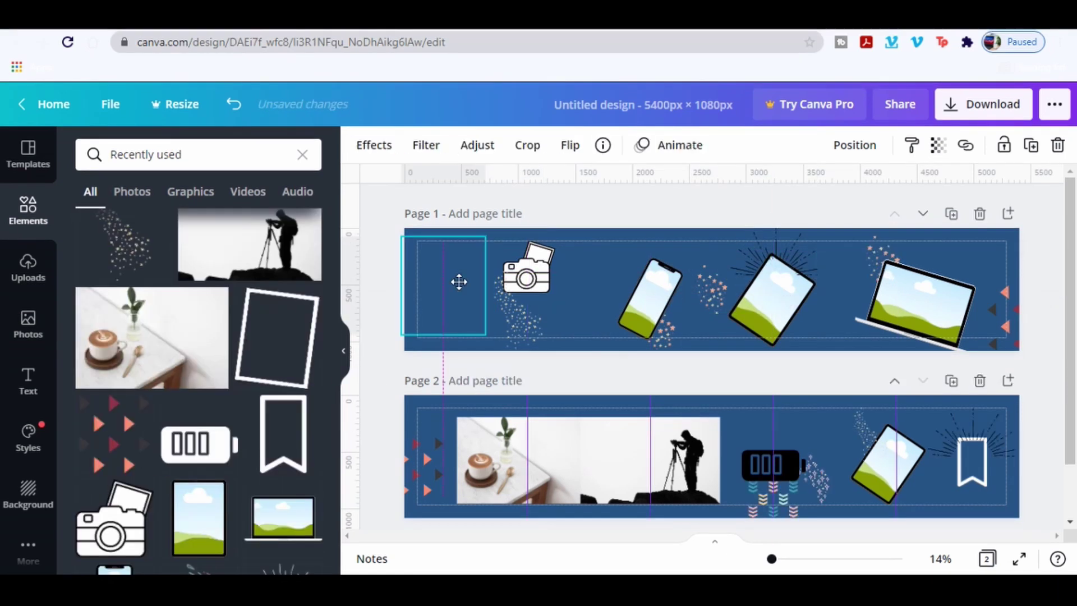
pyautogui.moveTo(458, 282); pyautogui.dragTo(483, 298)
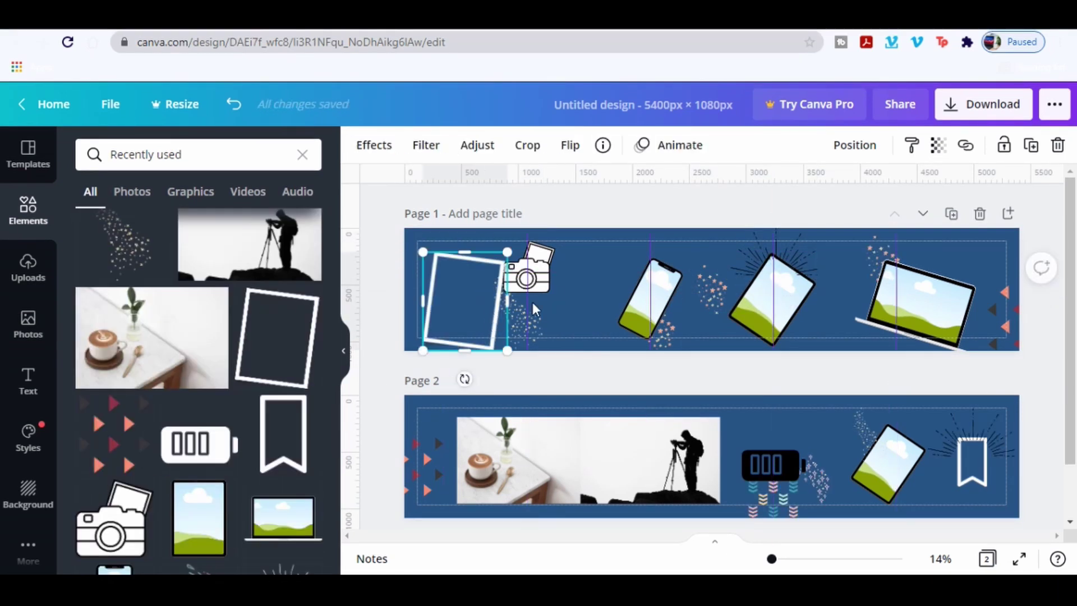
# Fill Page 2's tablet and Page 1's tablet, laptop and phone frames with stock photos.
pyautogui.click(28, 322)
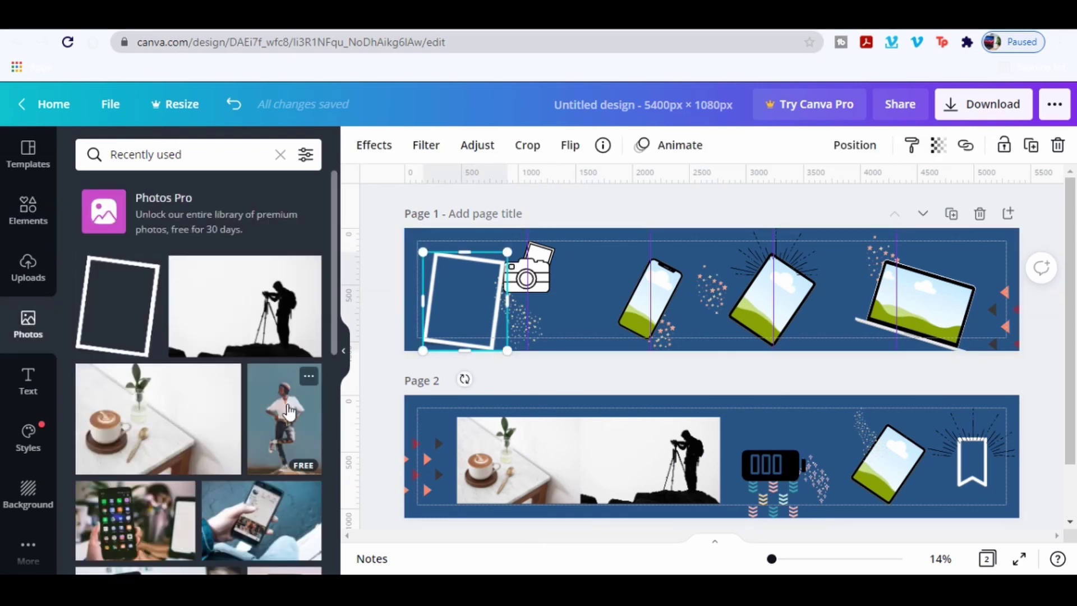
pyautogui.moveTo(289, 411); pyautogui.dragTo(895, 471)
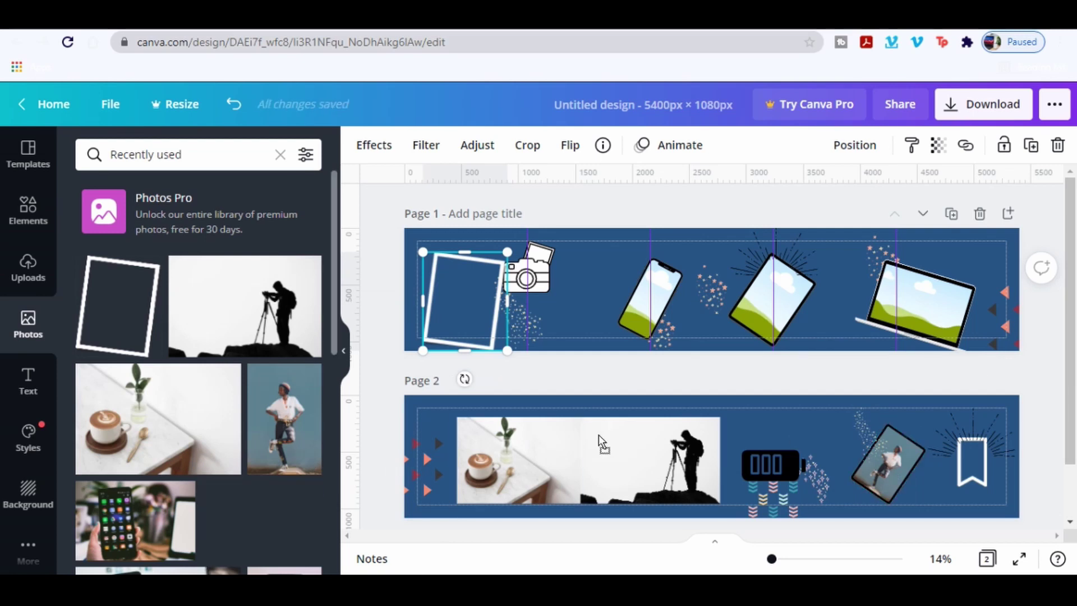
pyautogui.moveTo(602, 444); pyautogui.dragTo(762, 325)
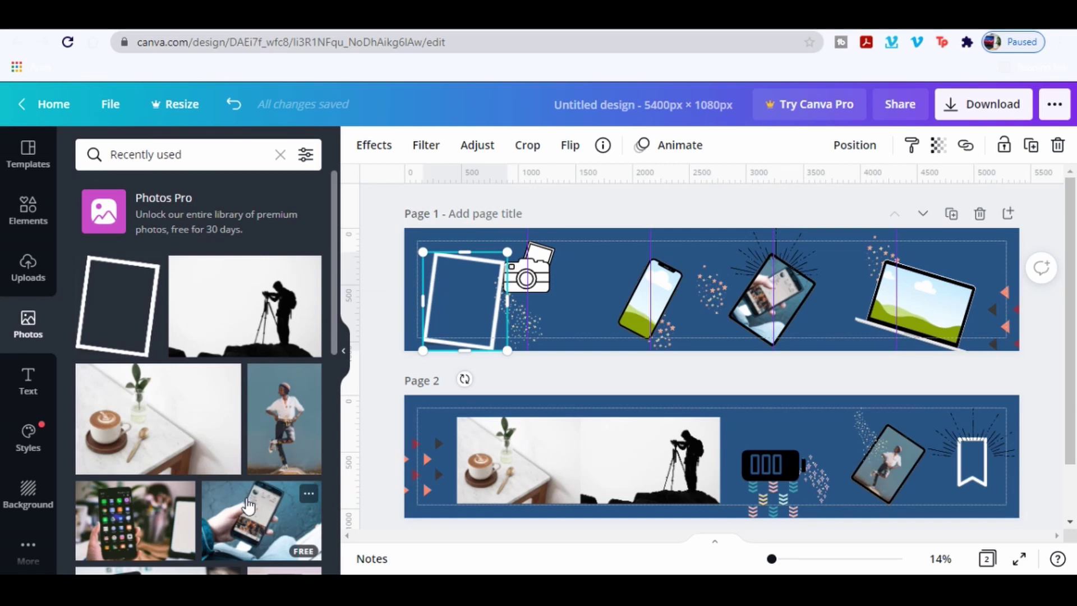
pyautogui.moveTo(185, 525); pyautogui.dragTo(904, 315)
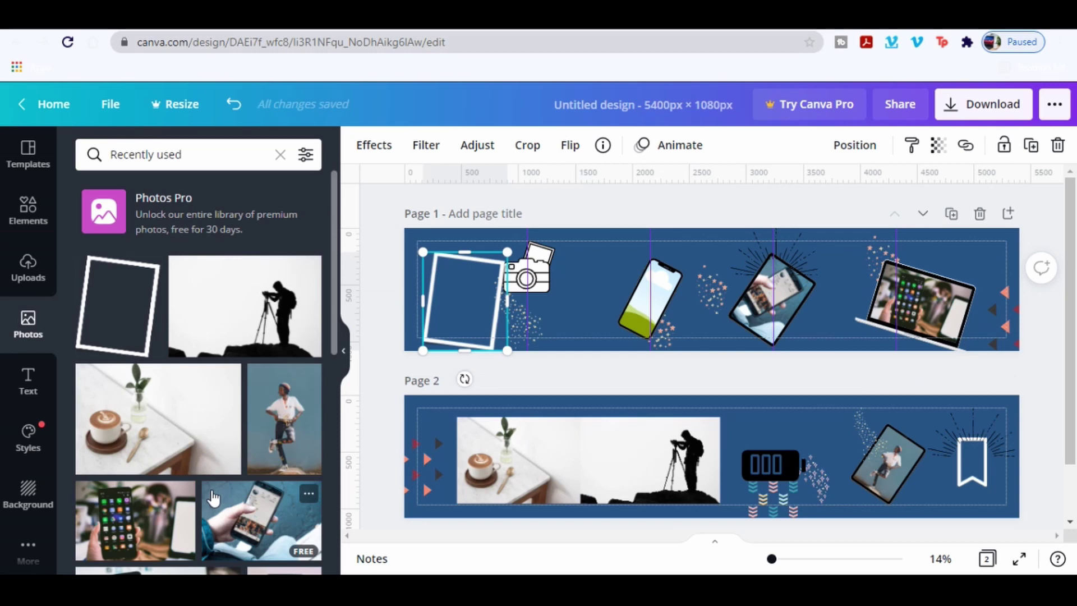
pyautogui.scroll(-3, 212, 498)
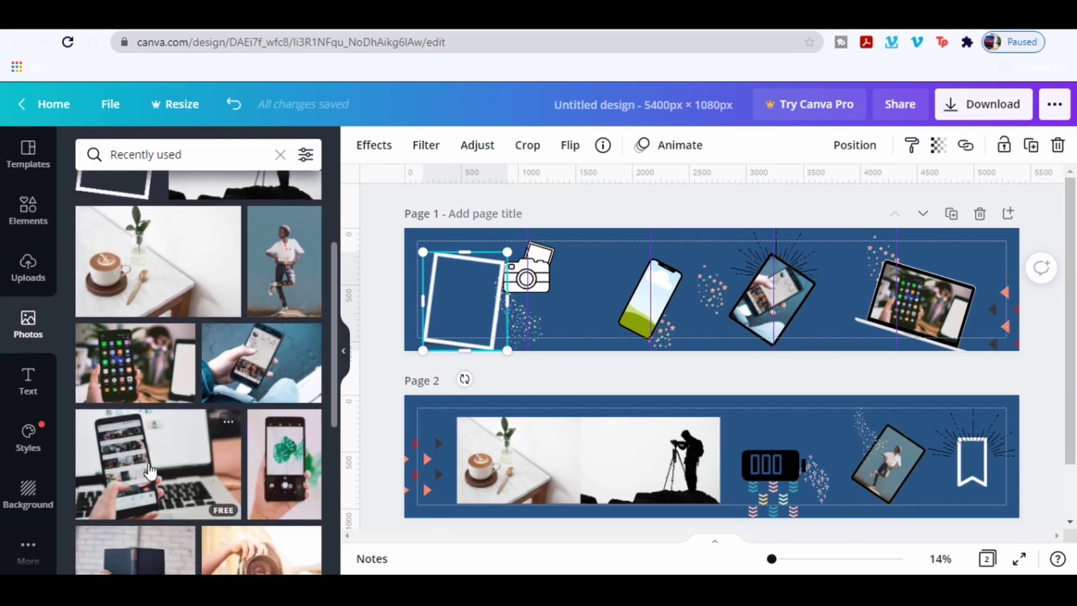
pyautogui.moveTo(146, 471); pyautogui.dragTo(644, 316)
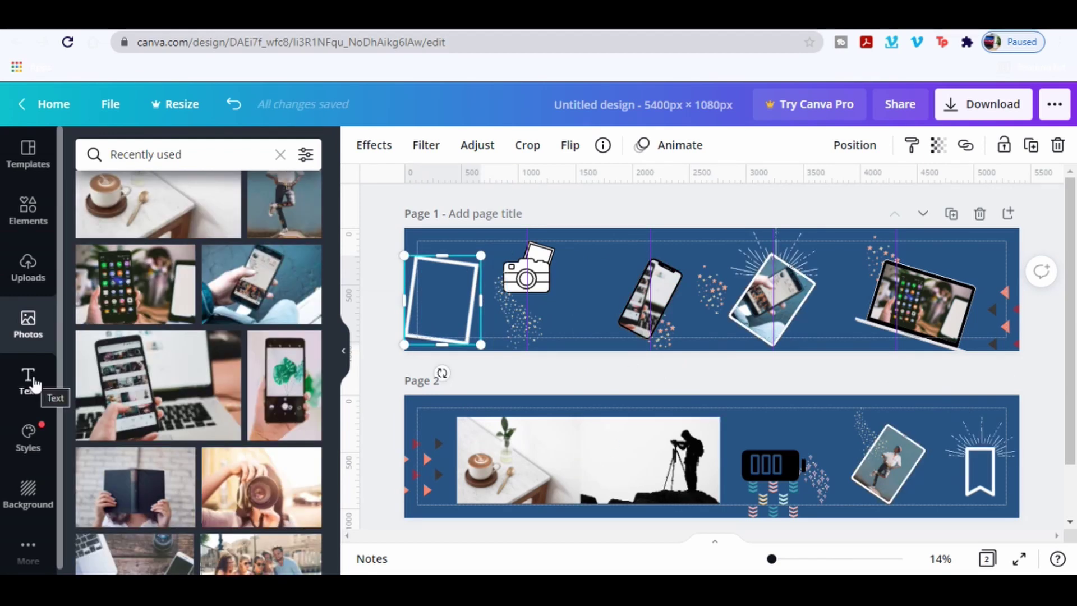
# Add a 'TECH TOOLS' heading at Page 1's top-left.
pyautogui.click(34, 387)
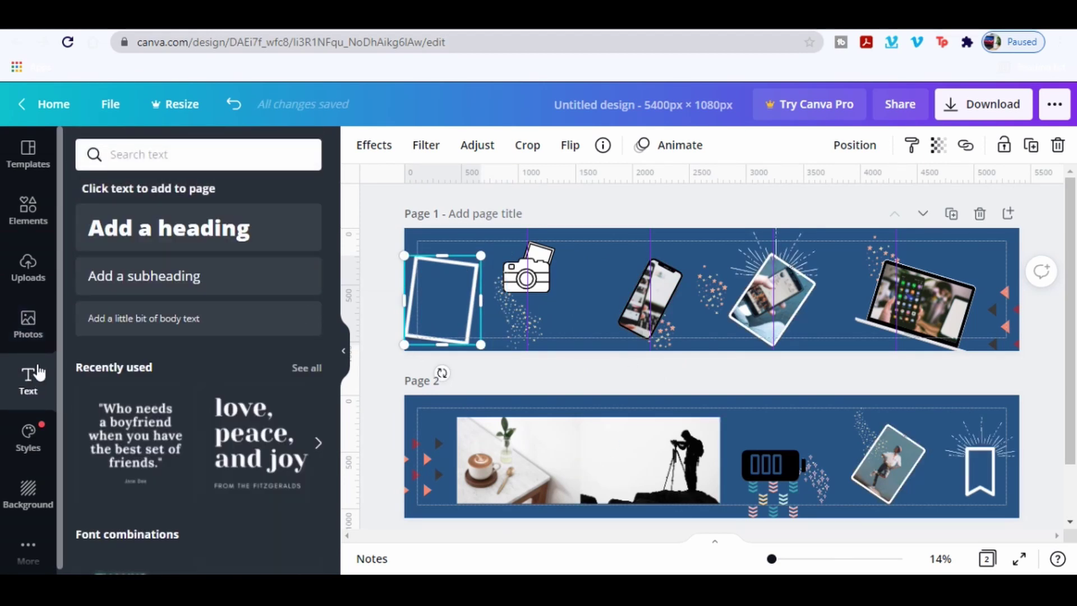
pyautogui.click(201, 235)
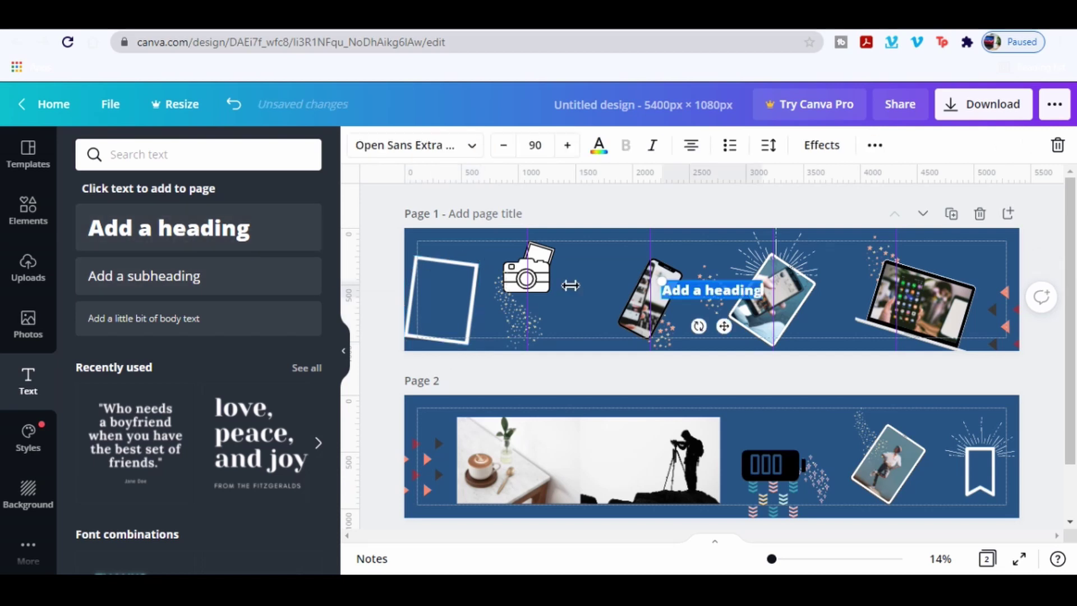
pyautogui.moveTo(708, 326); pyautogui.dragTo(464, 276)
pyautogui.write('TECH TOOLS')
pyautogui.hotkey('ctrl', 'a')
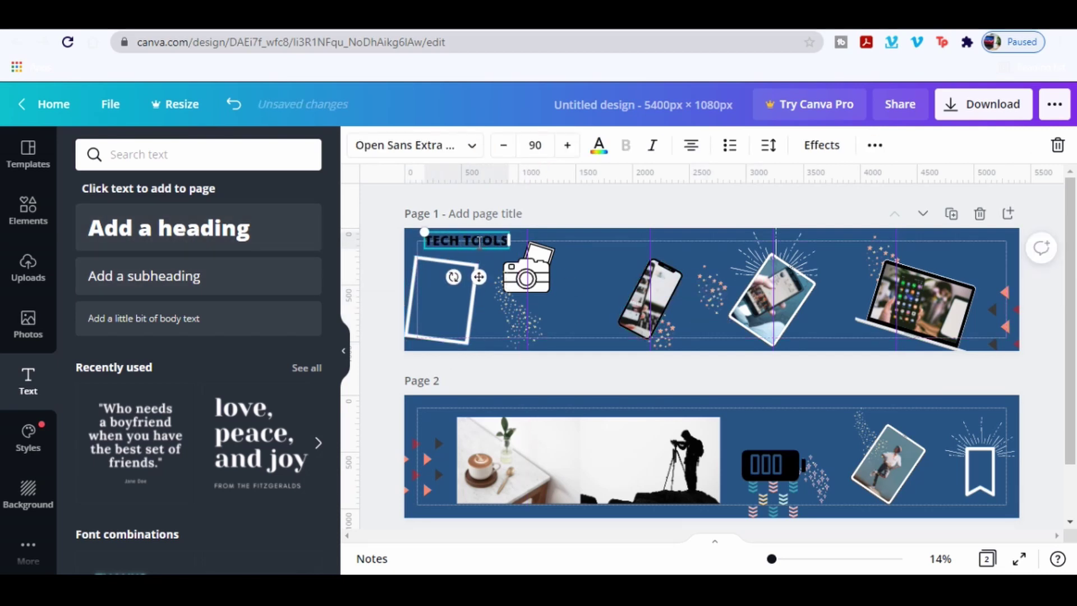
pyautogui.click(599, 145)
# Add a subheading on Page 1 and place the portrait photo in the left frame.
pyautogui.click(562, 274)
pyautogui.moveTo(144, 275); pyautogui.dragTo(619, 277)
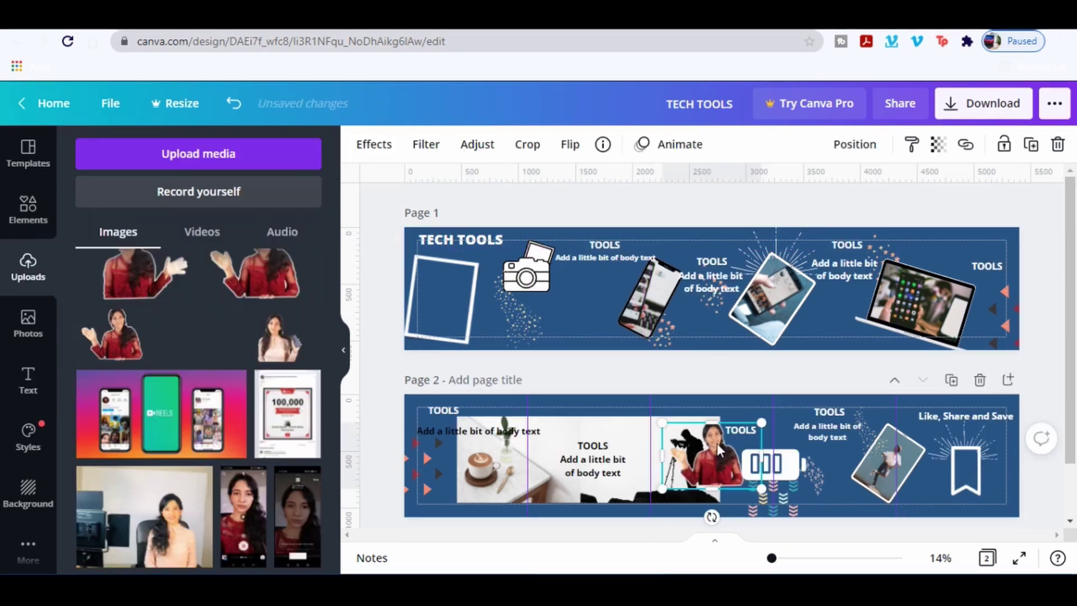
pyautogui.moveTo(145, 337); pyautogui.dragTo(442, 303)
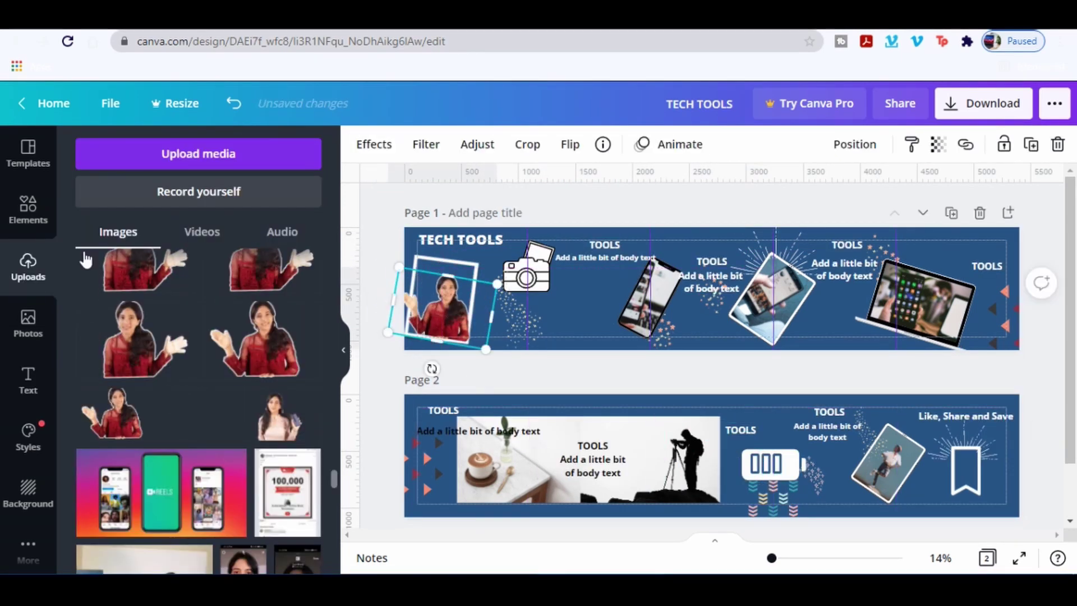
# Add a circles graphic beside the laptop on Page 1.
pyautogui.click(28, 210)
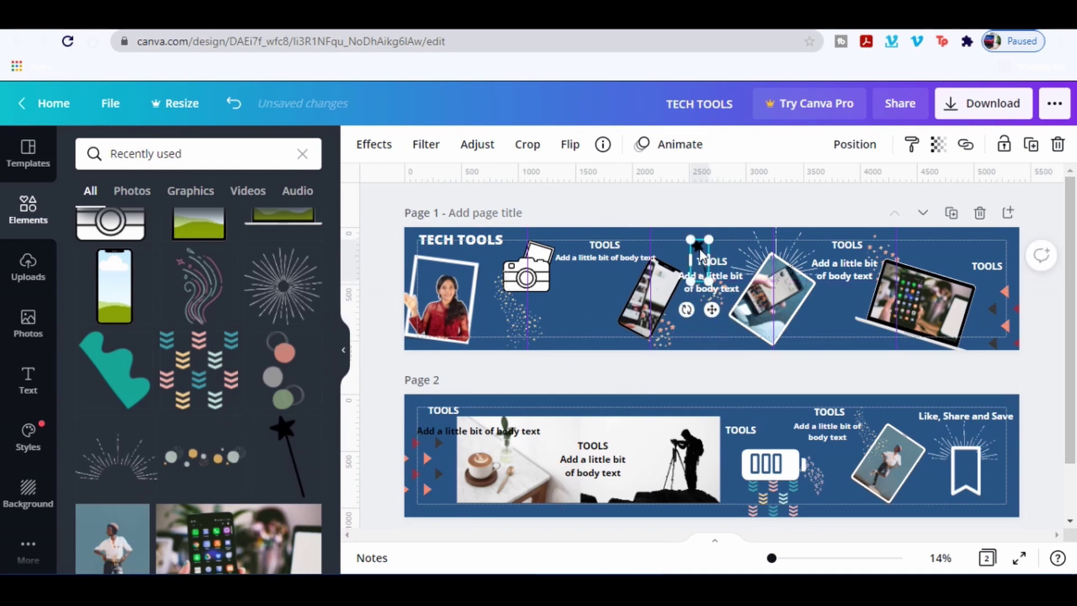
pyautogui.click(471, 370)
pyautogui.click(283, 370)
pyautogui.moveTo(724, 325); pyautogui.dragTo(810, 360)
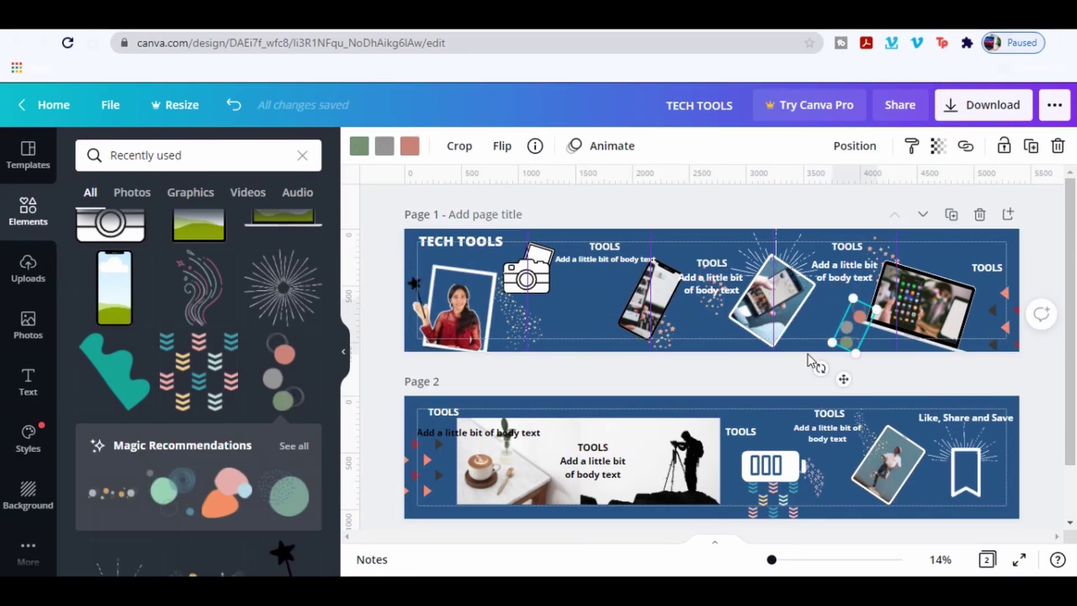
# Add a yellow curved shape at Page 1's top-right, rotated and recoloured salmon.
pyautogui.scroll(-15, 213, 436)
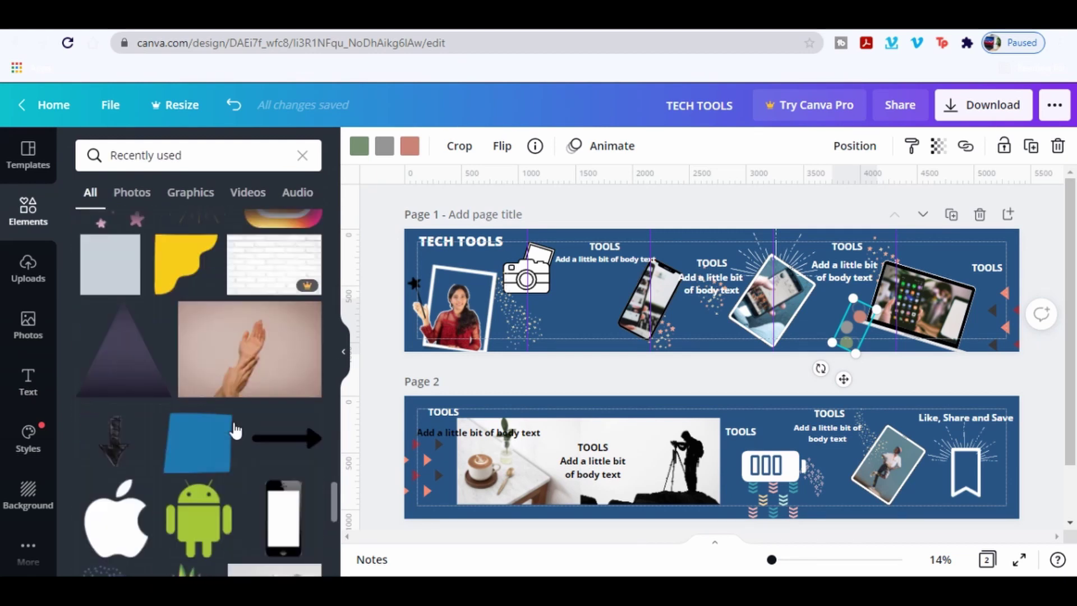
pyautogui.click(190, 403)
pyautogui.moveTo(712, 290); pyautogui.dragTo(978, 263)
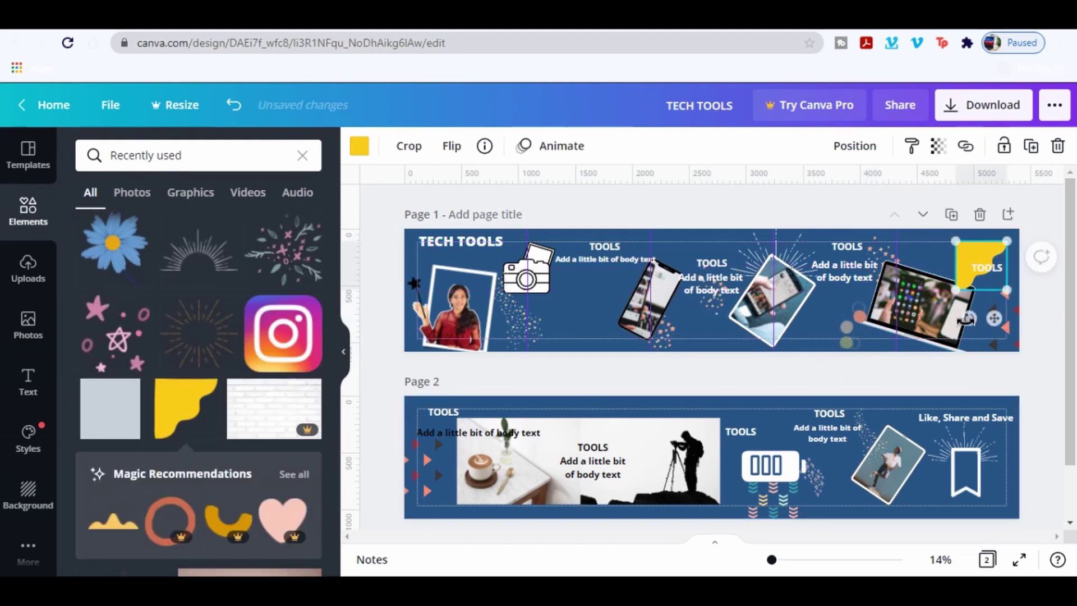
pyautogui.moveTo(979, 305); pyautogui.dragTo(954, 216)
pyautogui.click(359, 146)
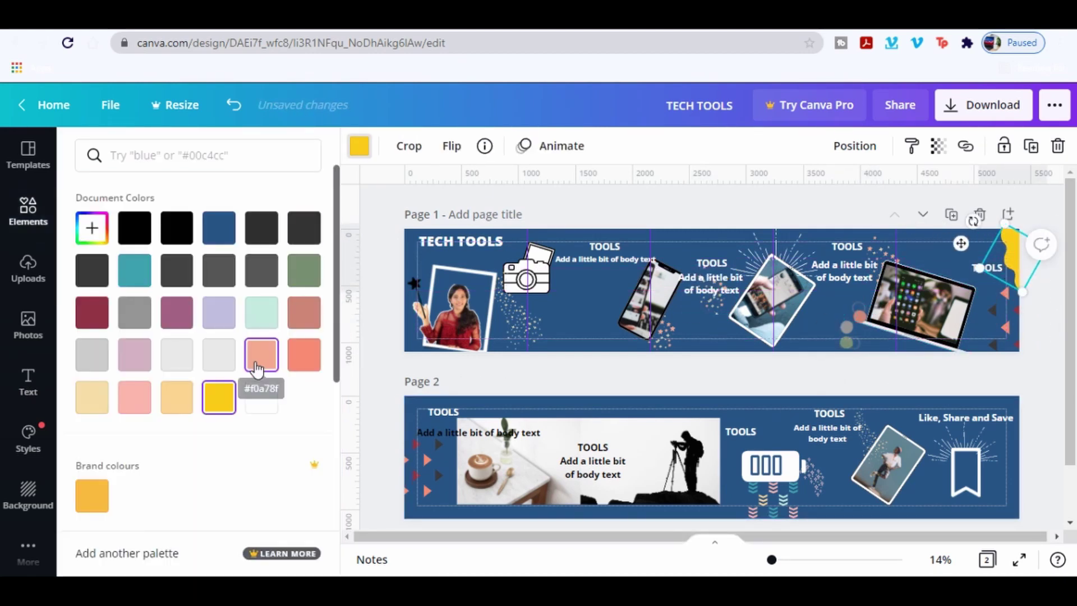
pyautogui.click(261, 355)
pyautogui.click(957, 105)
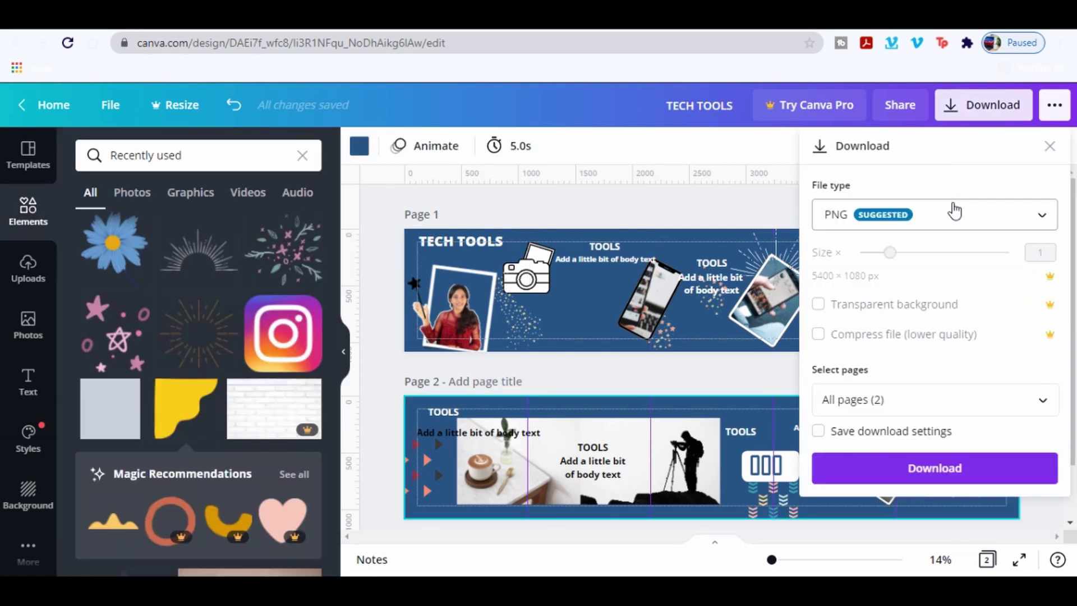
# Download the two-page TECH TOOLS design as JPG images, saved as TECH TOOLS.zip.
pyautogui.click(952, 213)
pyautogui.click(915, 271)
pyautogui.click(936, 465)
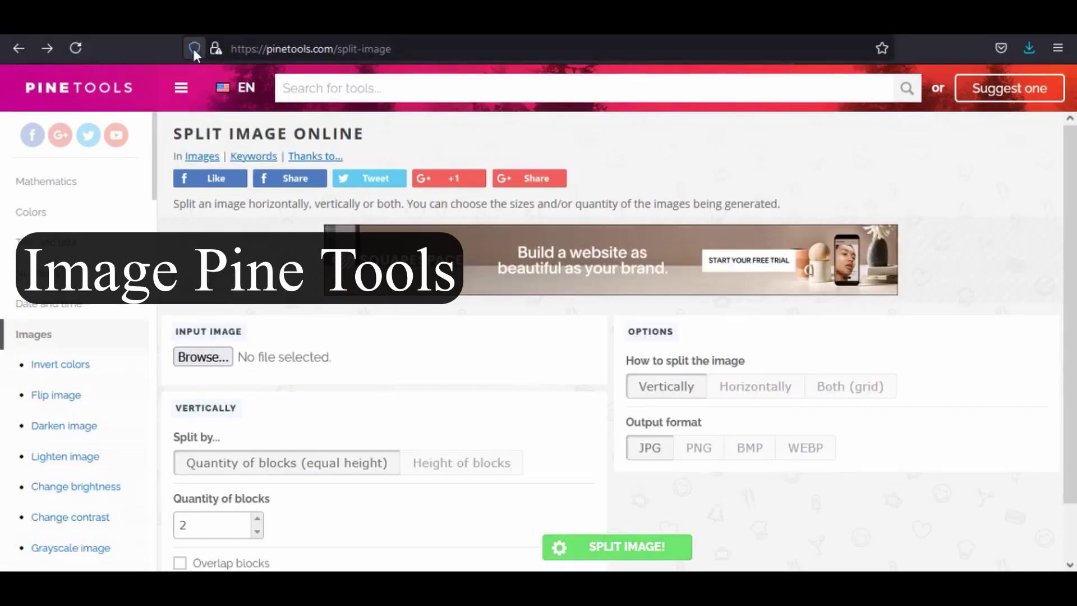
# Load the first downloaded image, 1.jpg, into PineTools' Split Image tool.
pyautogui.moveTo(176, 136); pyautogui.dragTo(365, 144)
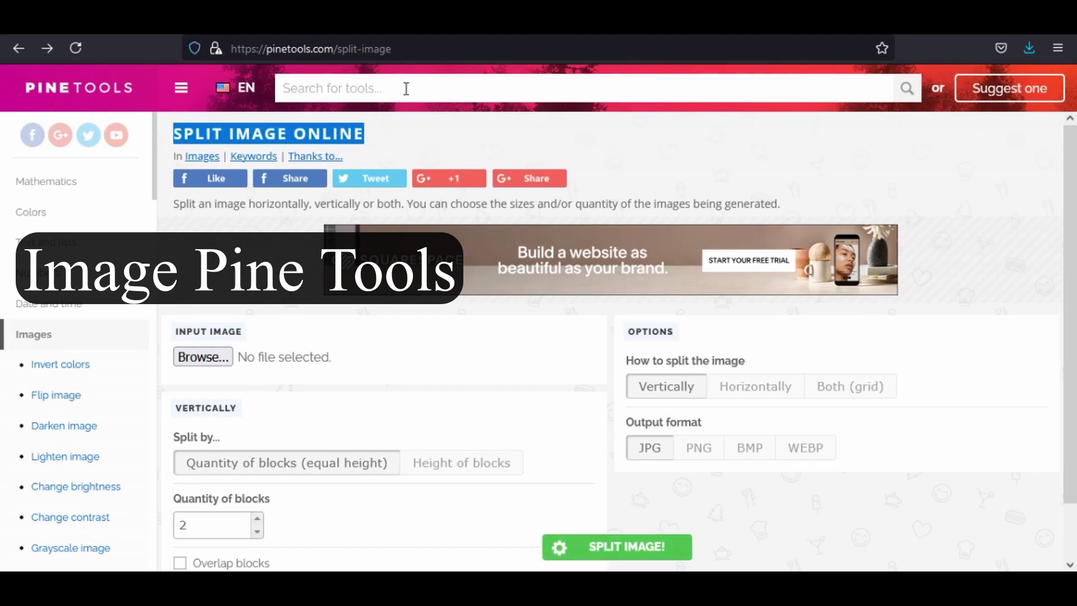
pyautogui.click(428, 140)
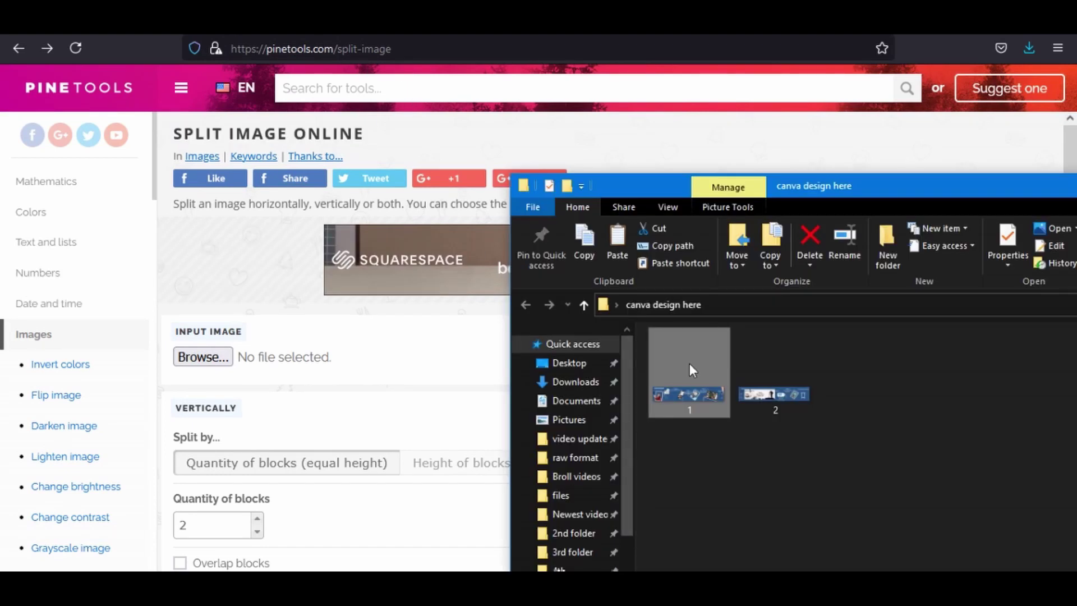
pyautogui.moveTo(695, 375); pyautogui.dragTo(309, 376)
pyautogui.click(413, 362)
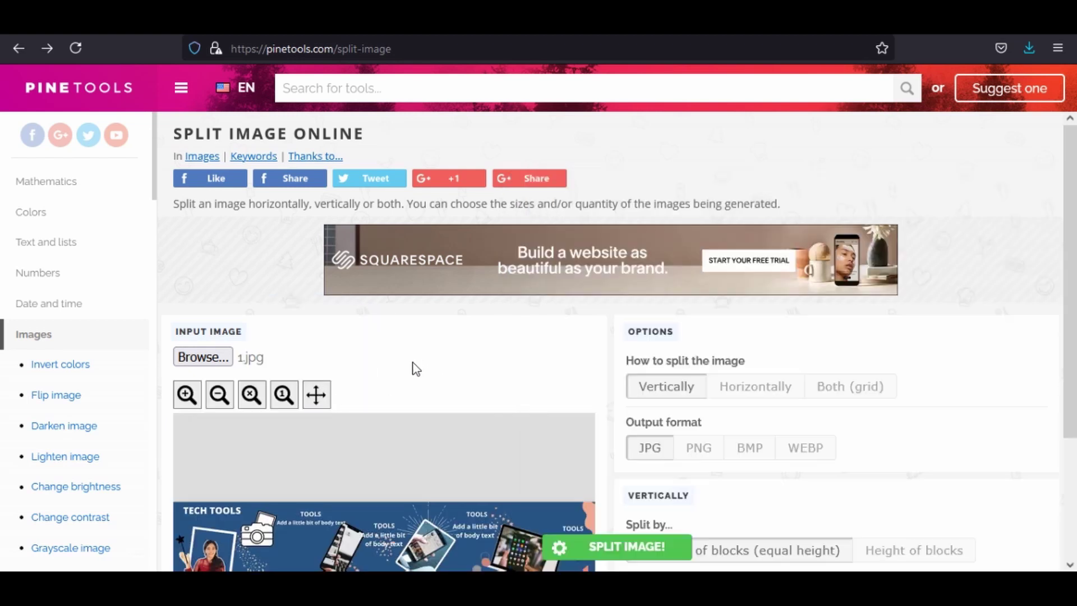
# Split 1.jpg horizontally into 5 equal blocks with PNG output.
pyautogui.scroll(-2, 474, 391)
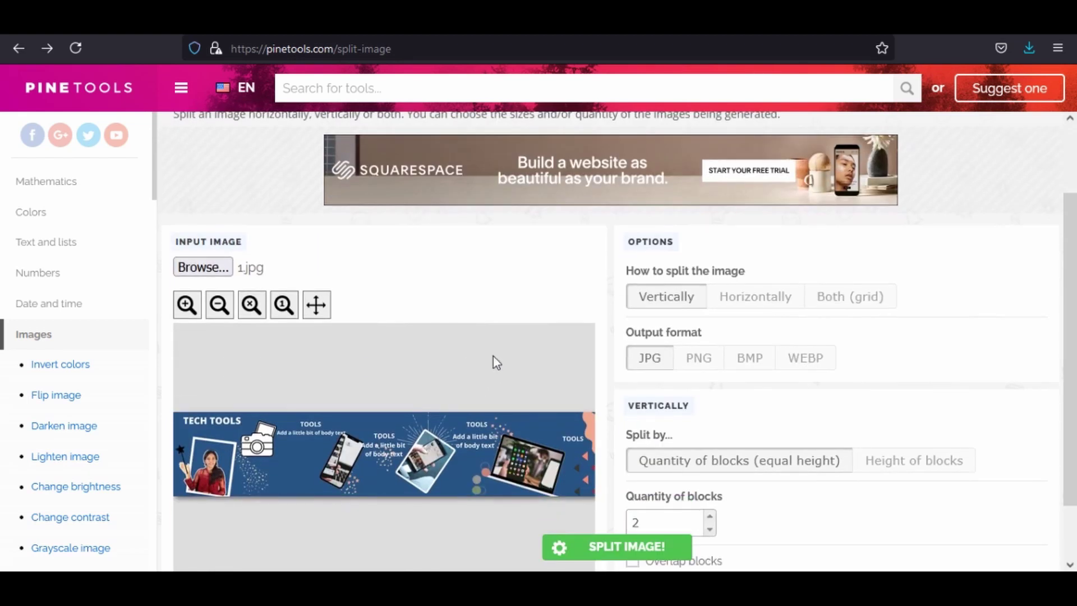
pyautogui.click(749, 303)
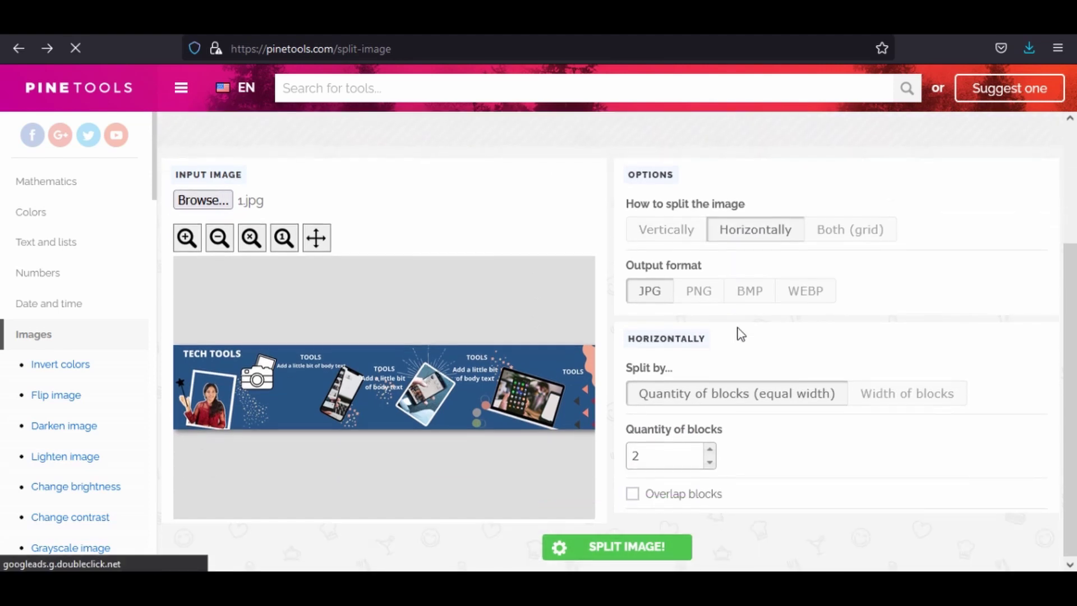
pyautogui.click(694, 292)
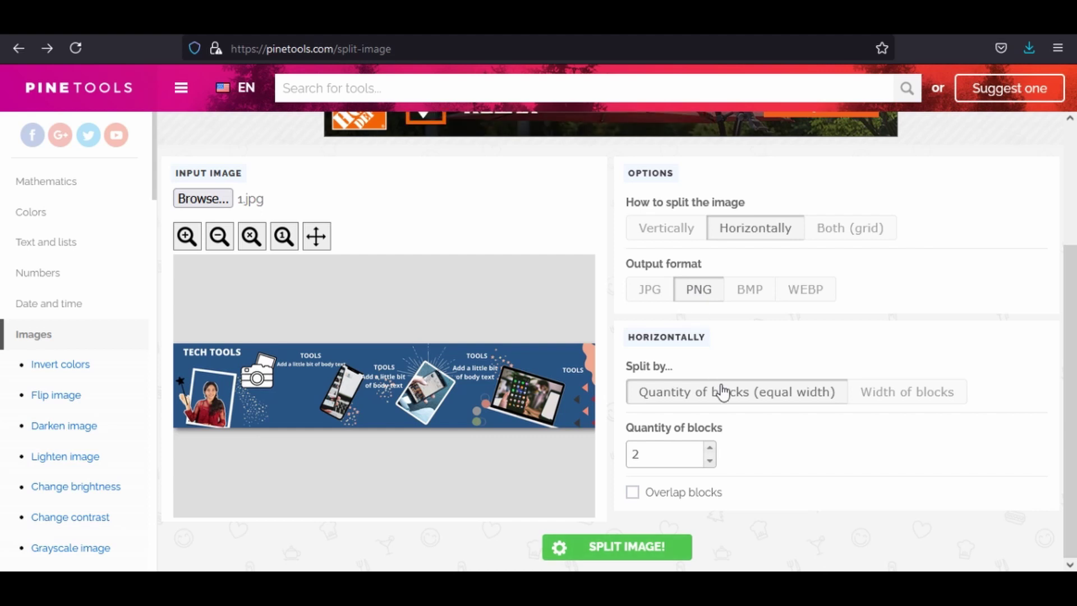
pyautogui.click(711, 447)
pyautogui.click(711, 449)
pyautogui.click(710, 449)
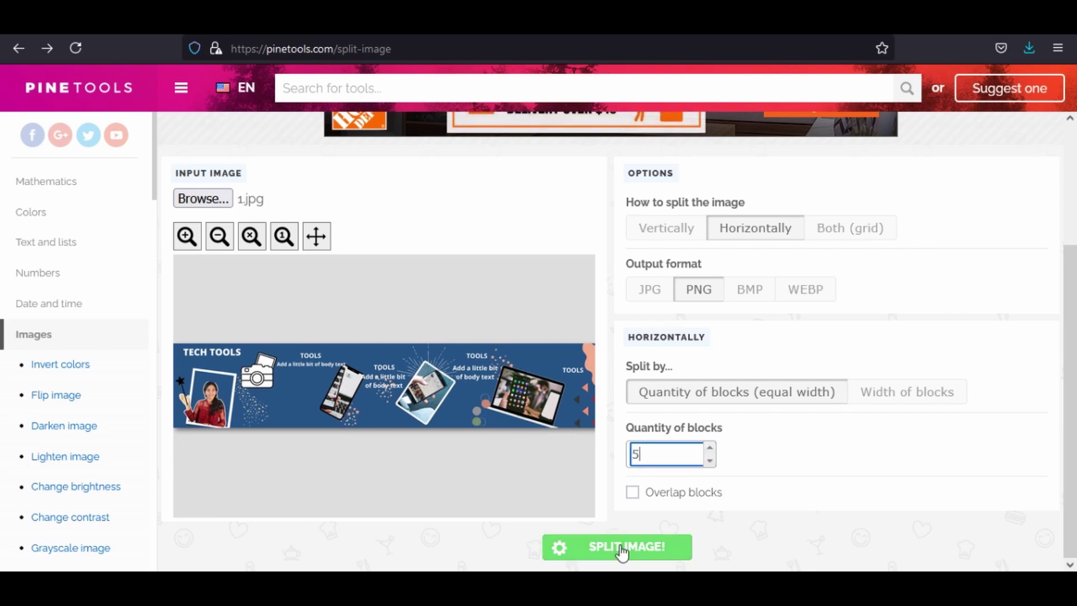
pyautogui.click(620, 548)
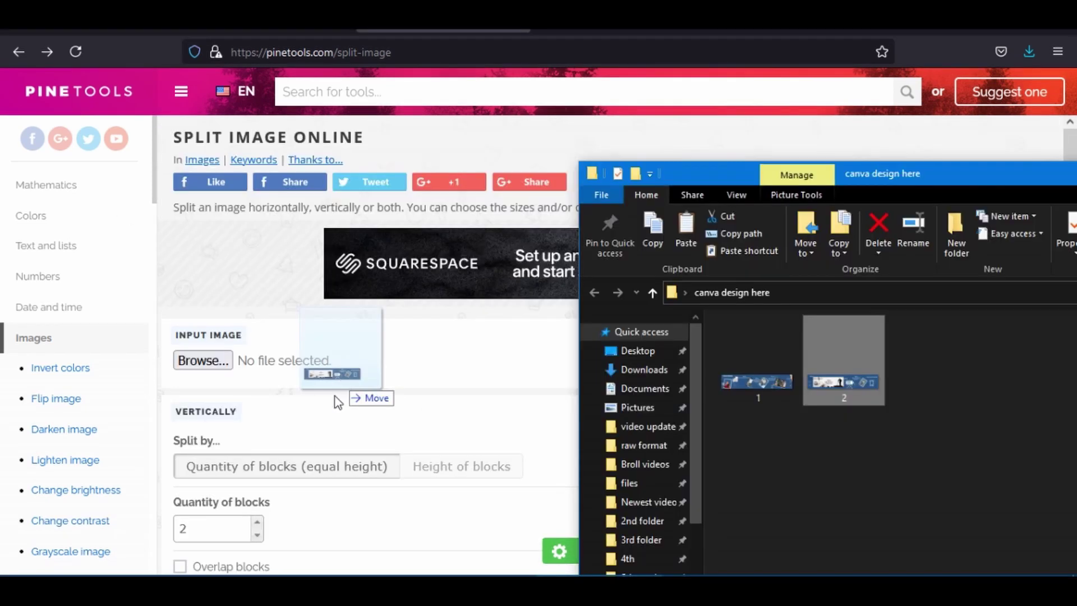
# Load 2.jpg and split it horizontally into 5 PNG blocks.
pyautogui.moveTo(332, 391); pyautogui.dragTo(331, 365)
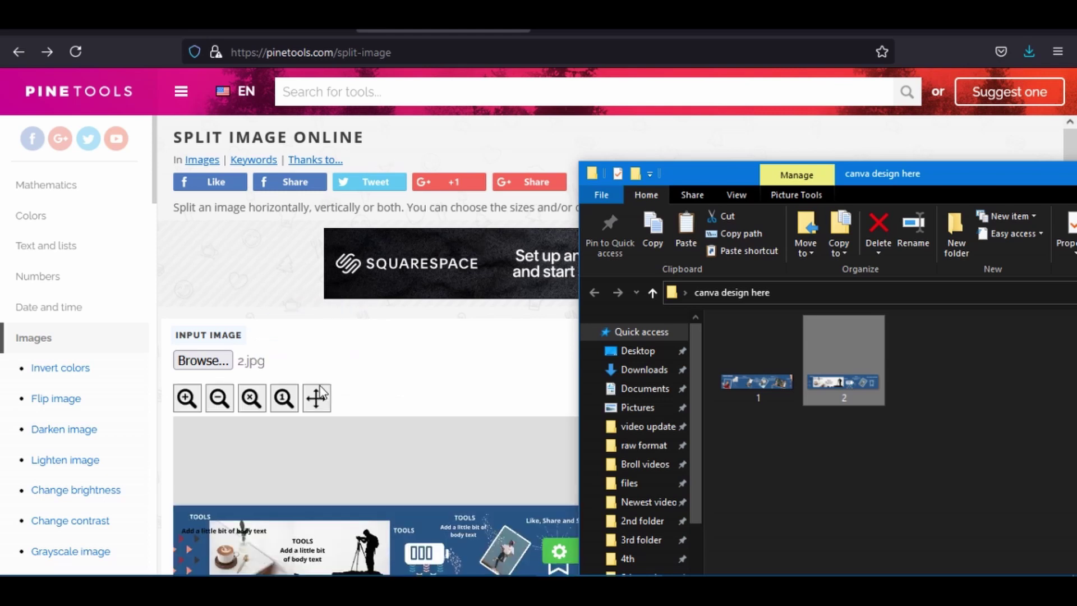
pyautogui.click(406, 359)
pyautogui.scroll(-3, 572, 392)
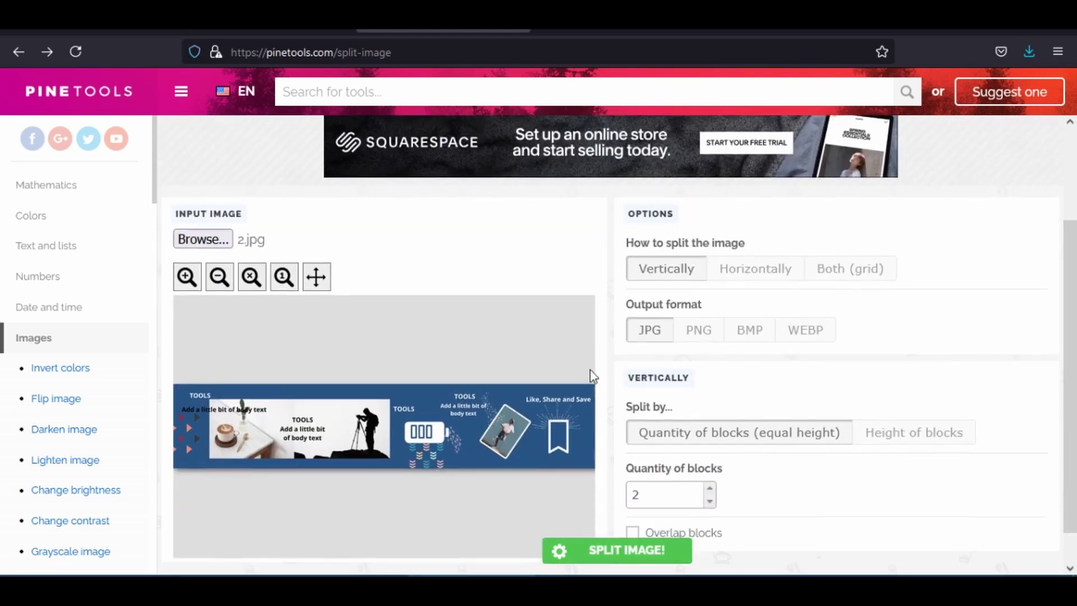
pyautogui.click(759, 235)
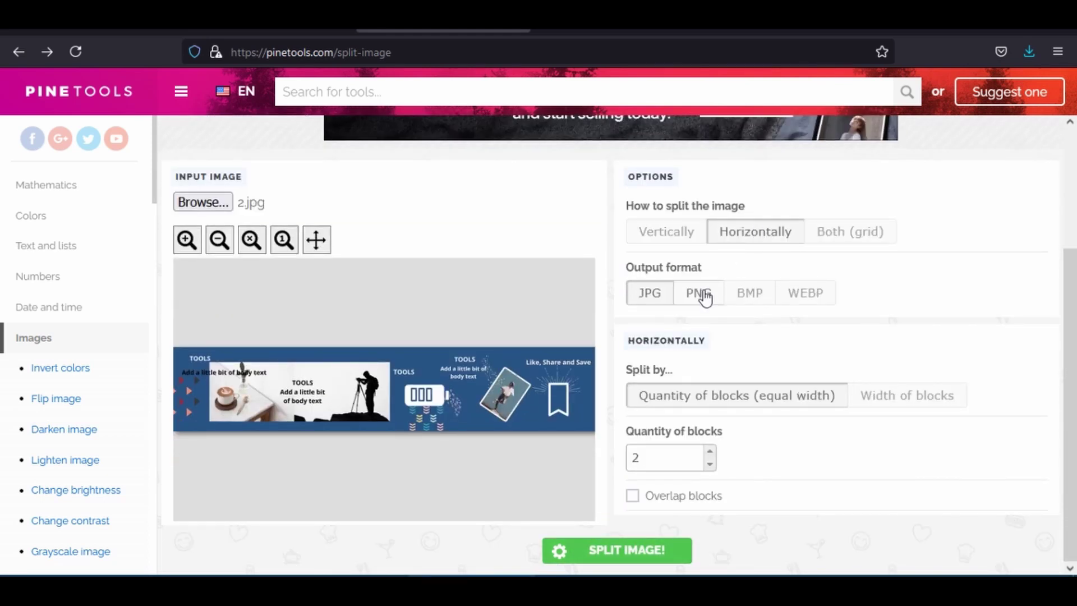
pyautogui.click(701, 294)
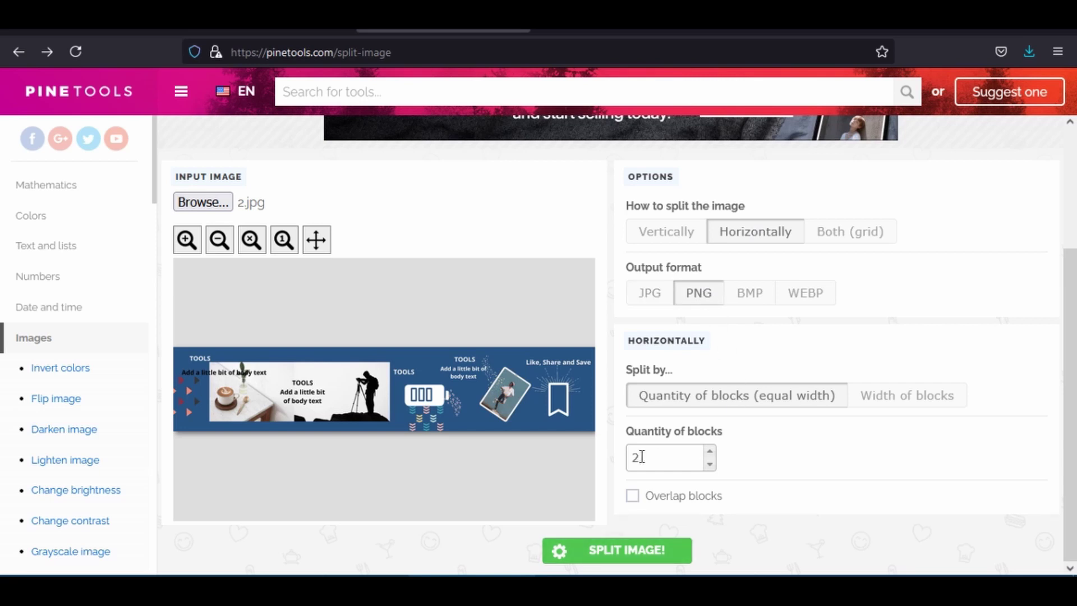
pyautogui.hotkey('ctrl', 'a')
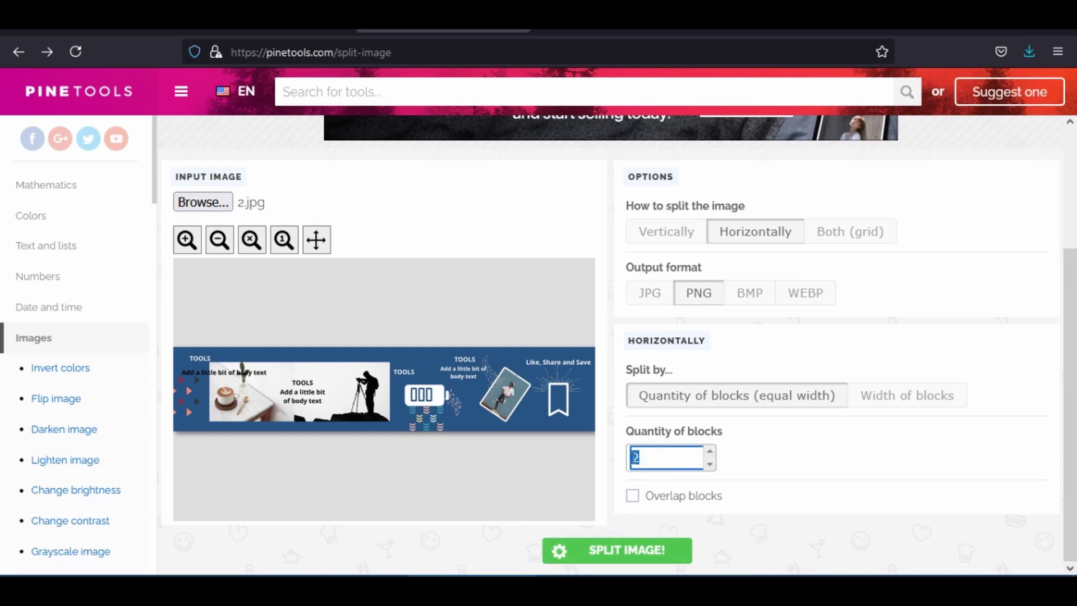
pyautogui.click(615, 552)
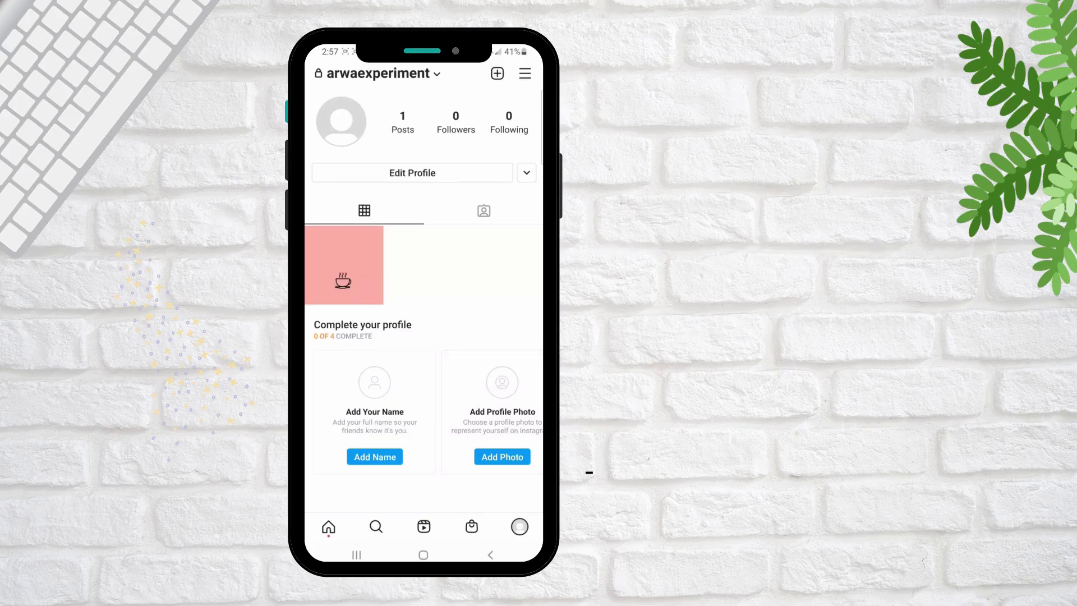
# Start a new Instagram feed post from the Download album with multi-select enabled.
pyautogui.click(497, 73)
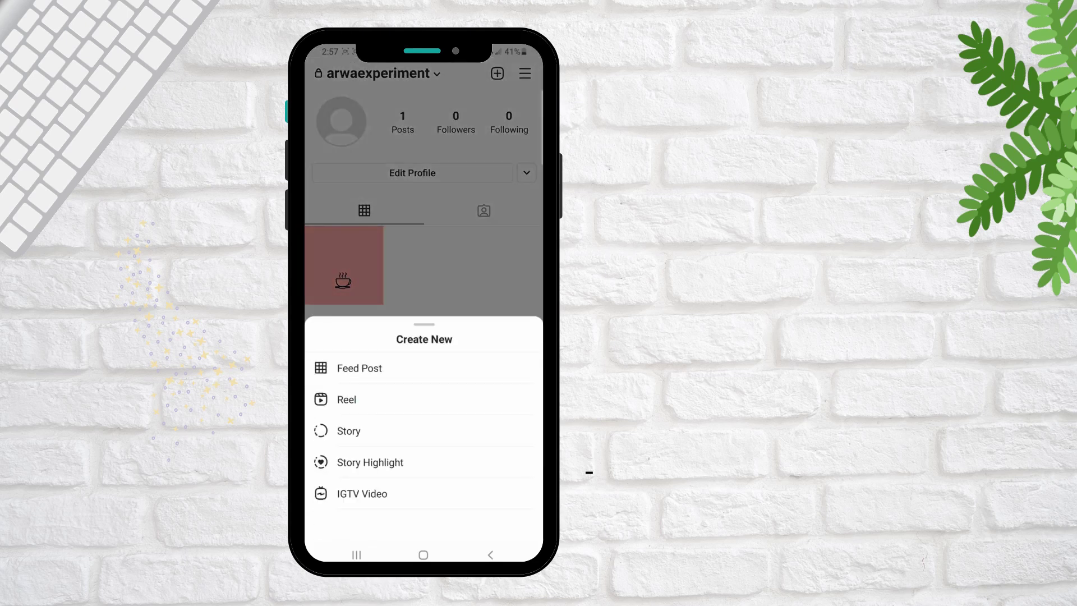
pyautogui.click(359, 368)
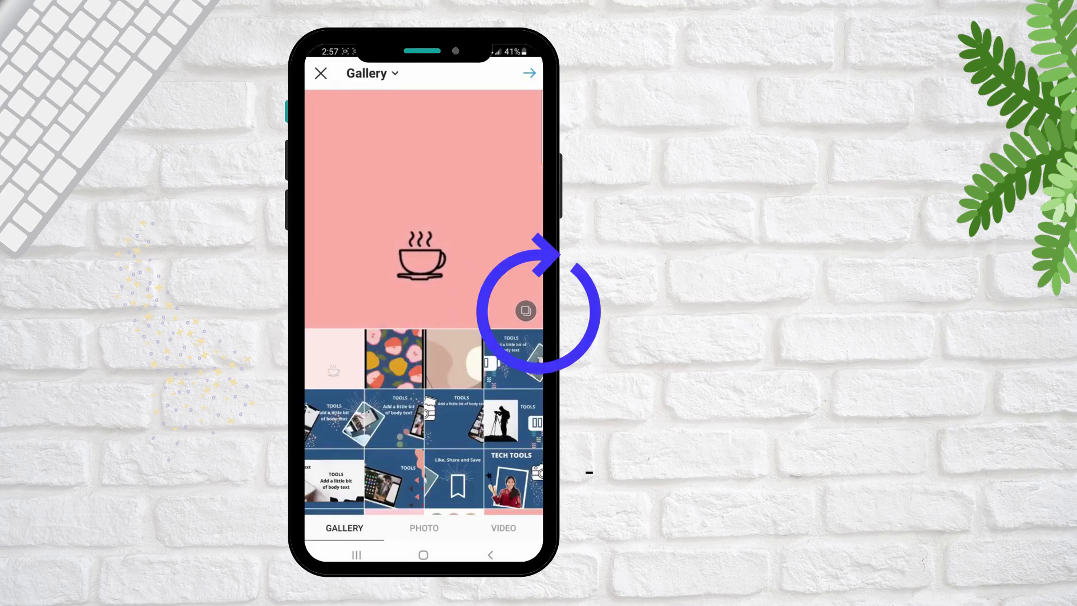
pyautogui.click(370, 74)
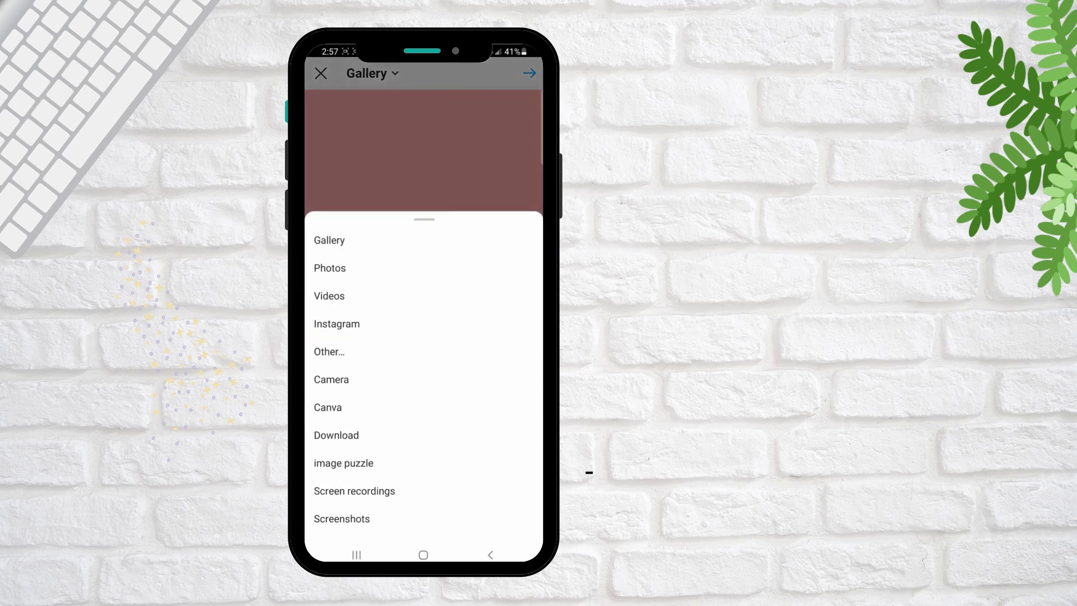
pyautogui.click(336, 435)
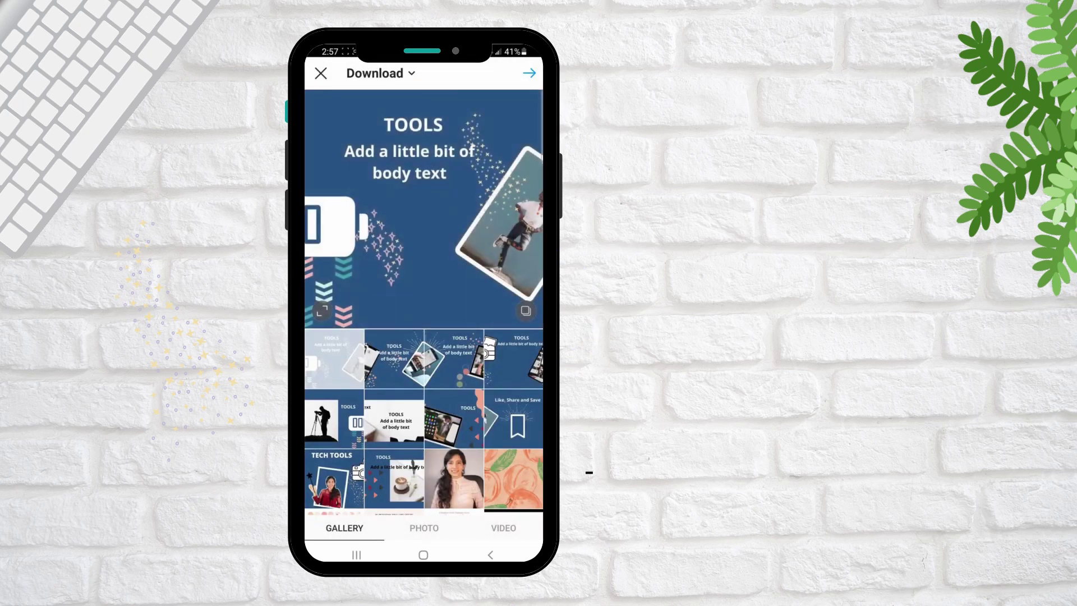
pyautogui.click(526, 311)
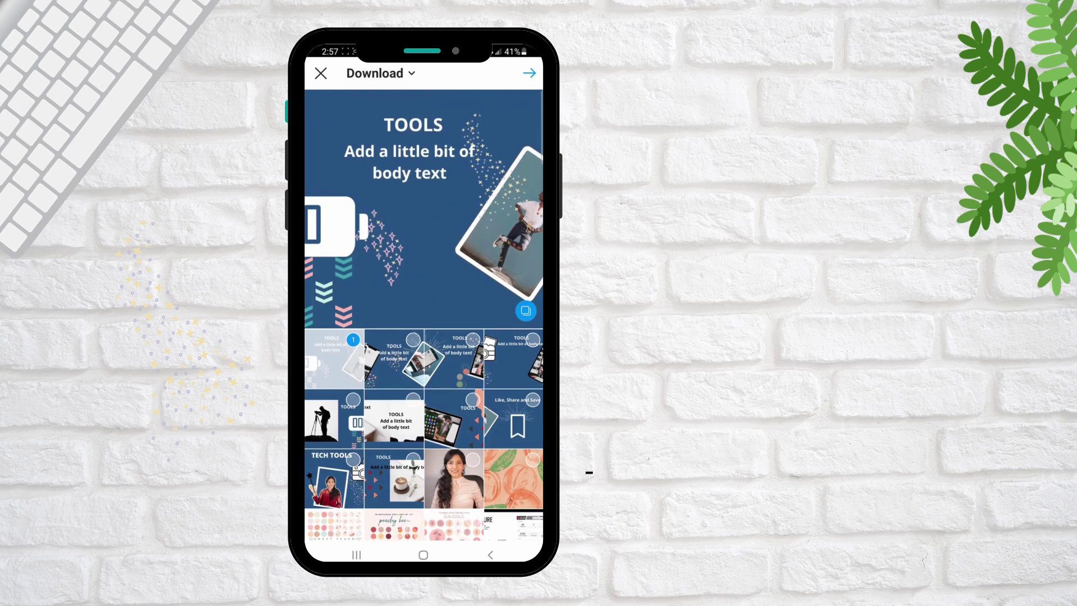
# Pick the slides in order starting with TECH TOOLS, then swipe through the posted carousel.
pyautogui.click(334, 478)
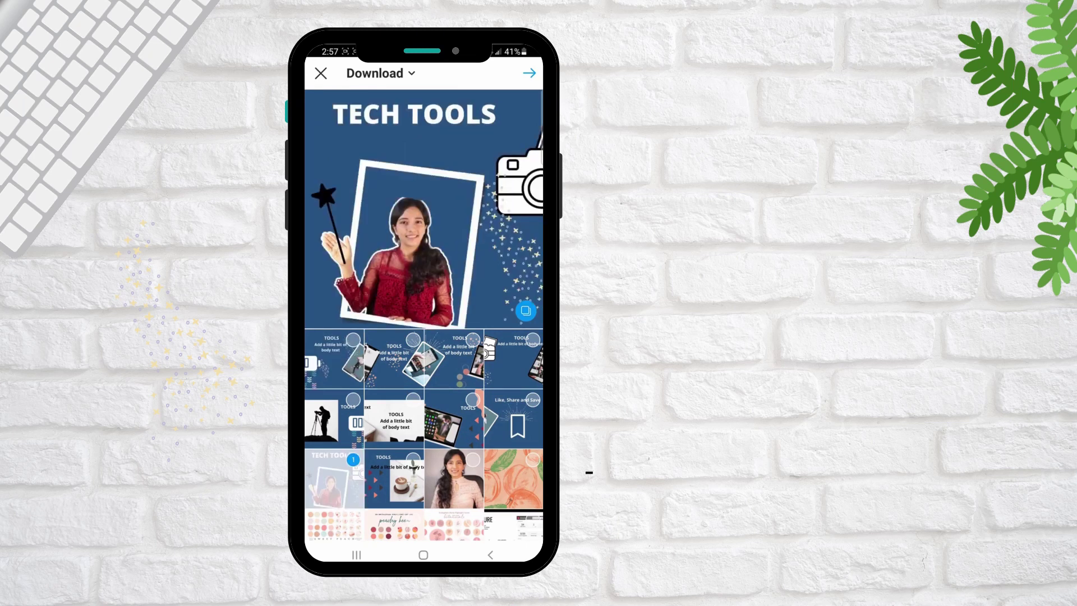
pyautogui.click(513, 359)
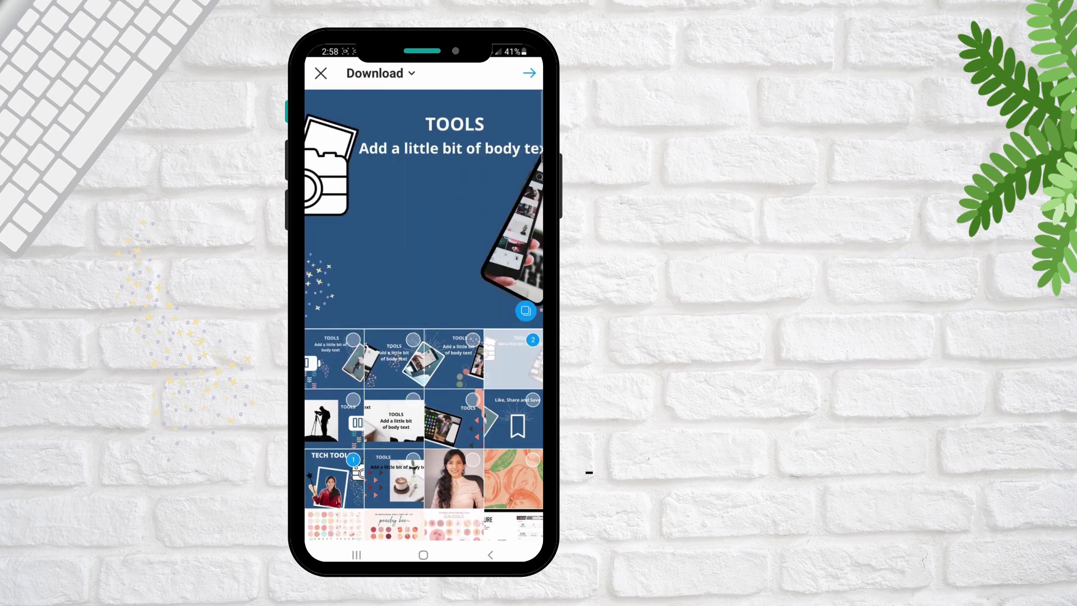
pyautogui.click(394, 359)
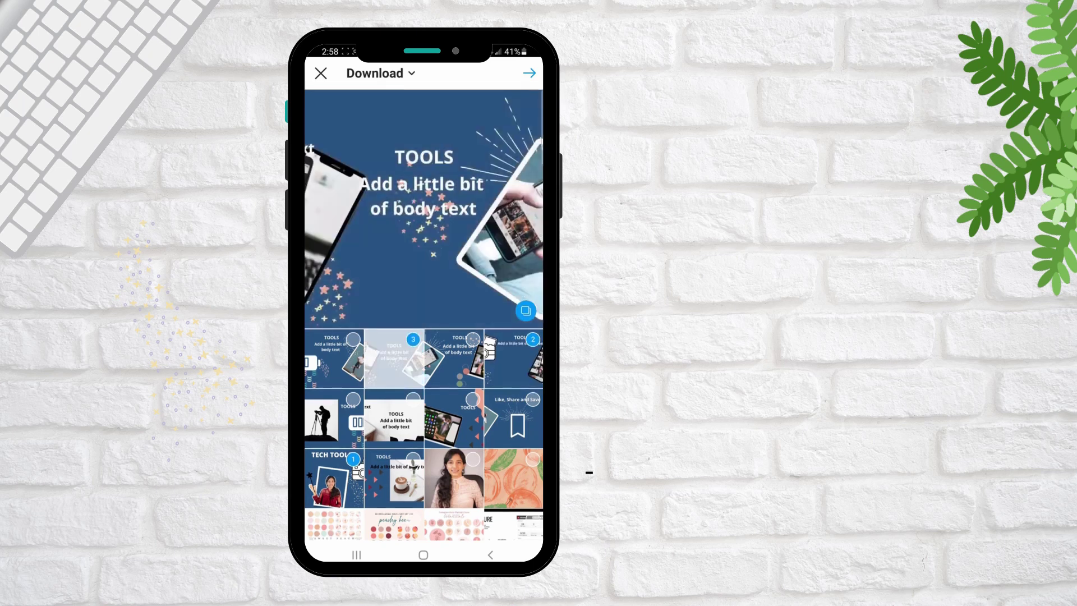
pyautogui.click(454, 359)
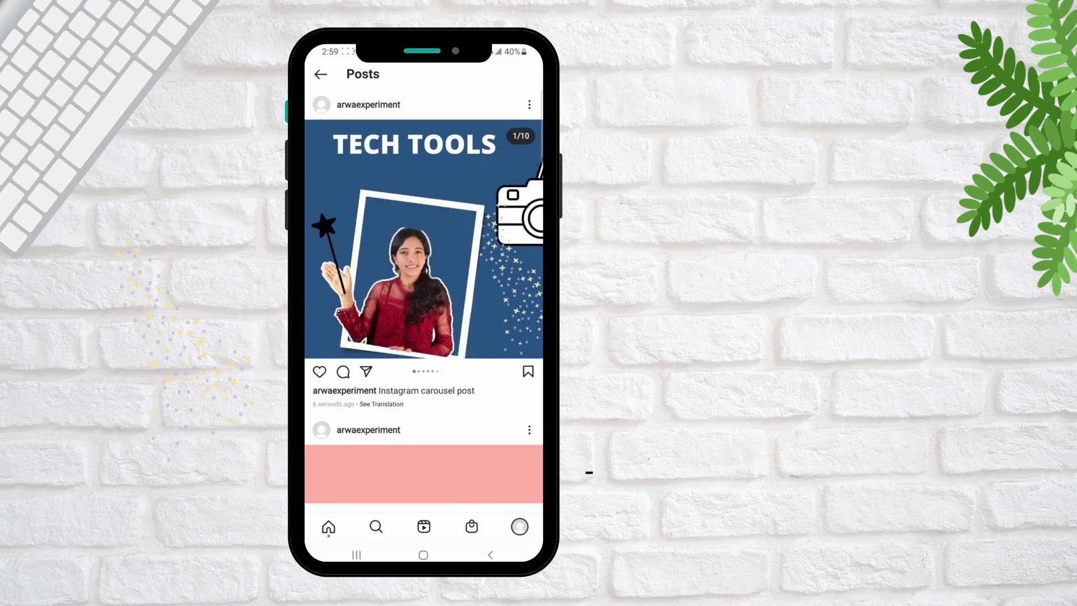
pyautogui.moveTo(483, 247); pyautogui.dragTo(359, 247)
pyautogui.moveTo(482, 247); pyautogui.dragTo(320, 247)
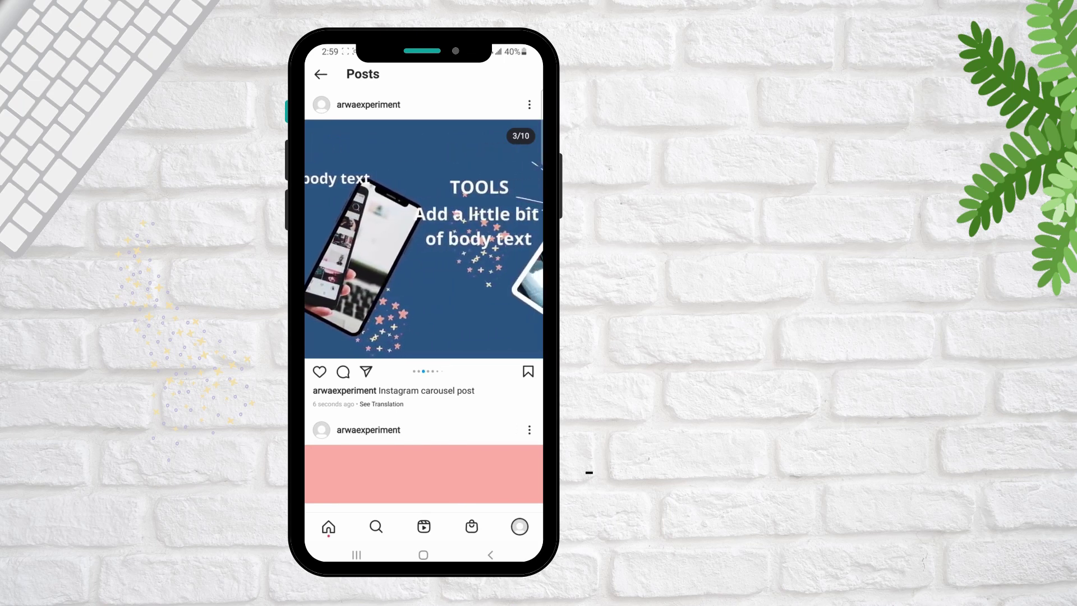